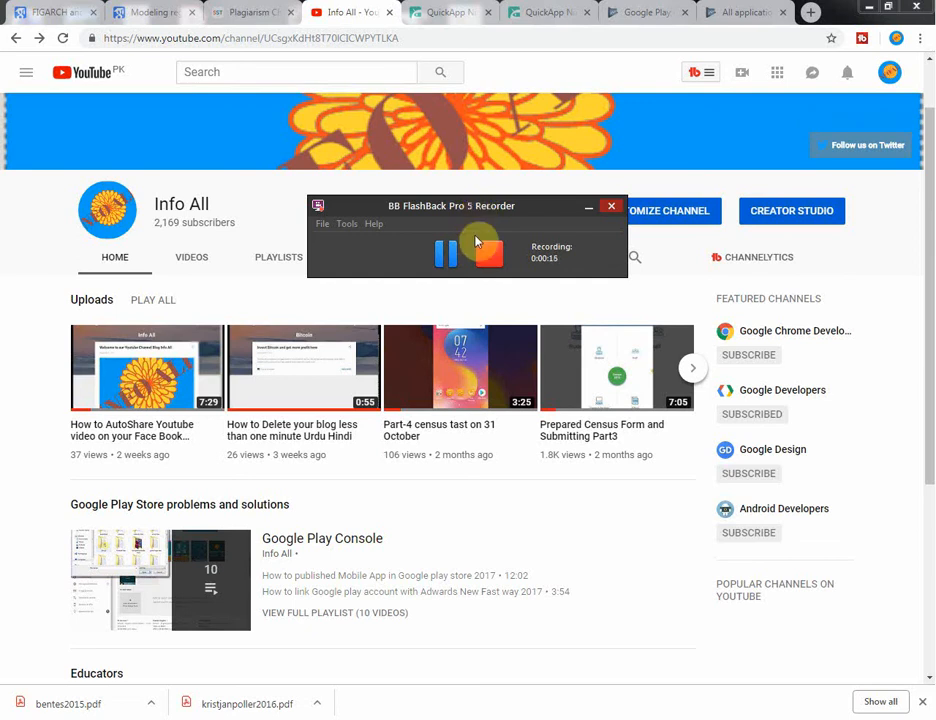
# Switch to the Notepad note on publishing an Android app and highlight its two numbered topics on creating Android games online.
pyautogui.click(587, 211)
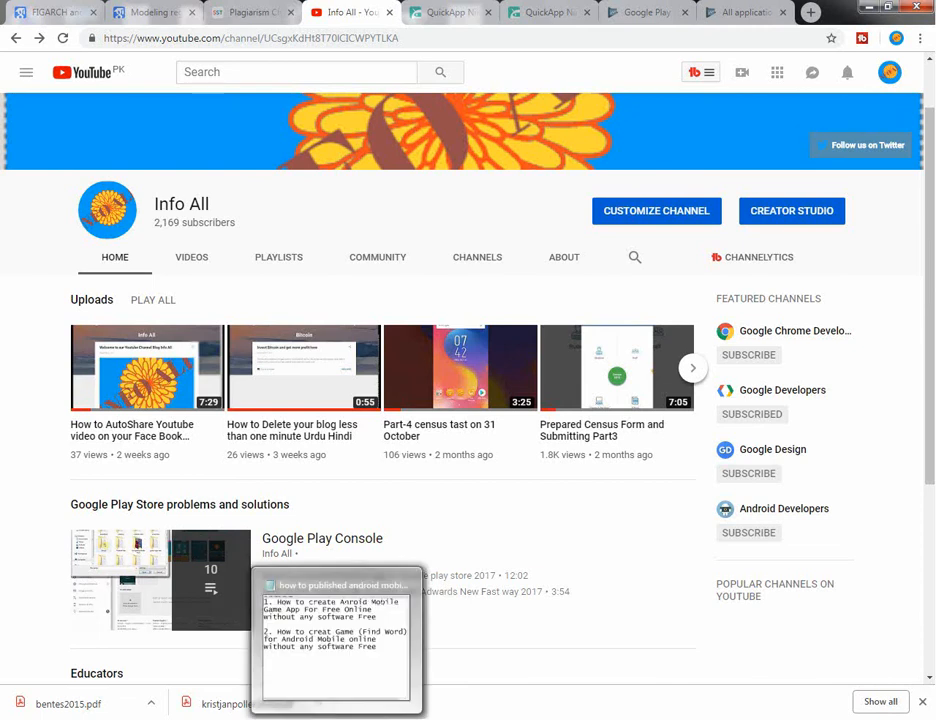
pyautogui.click(337, 719)
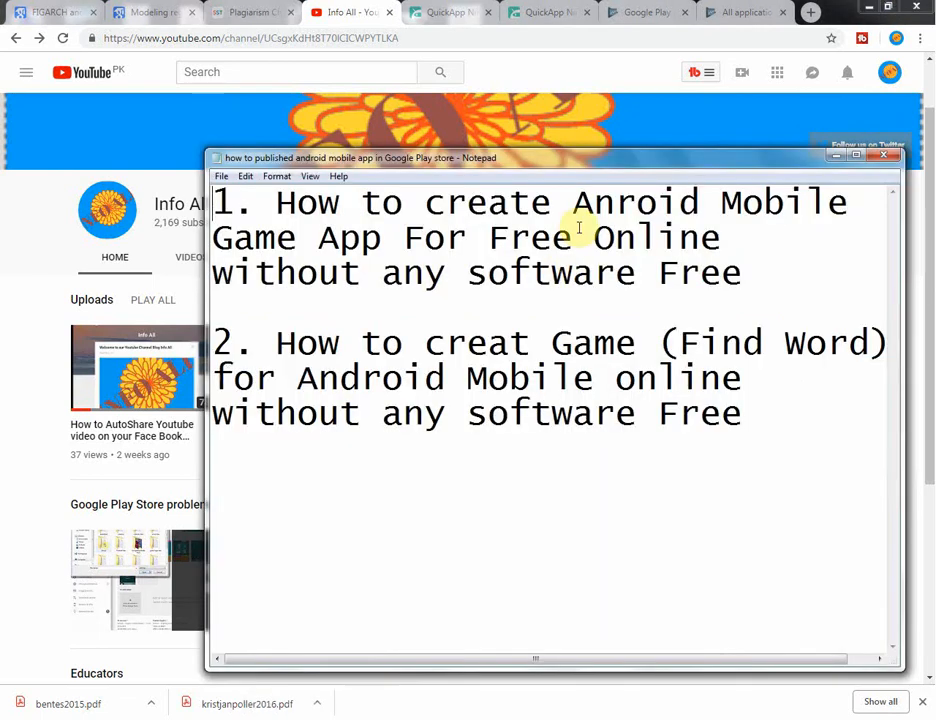
pyautogui.moveTo(655, 160); pyautogui.dragTo(487, 148)
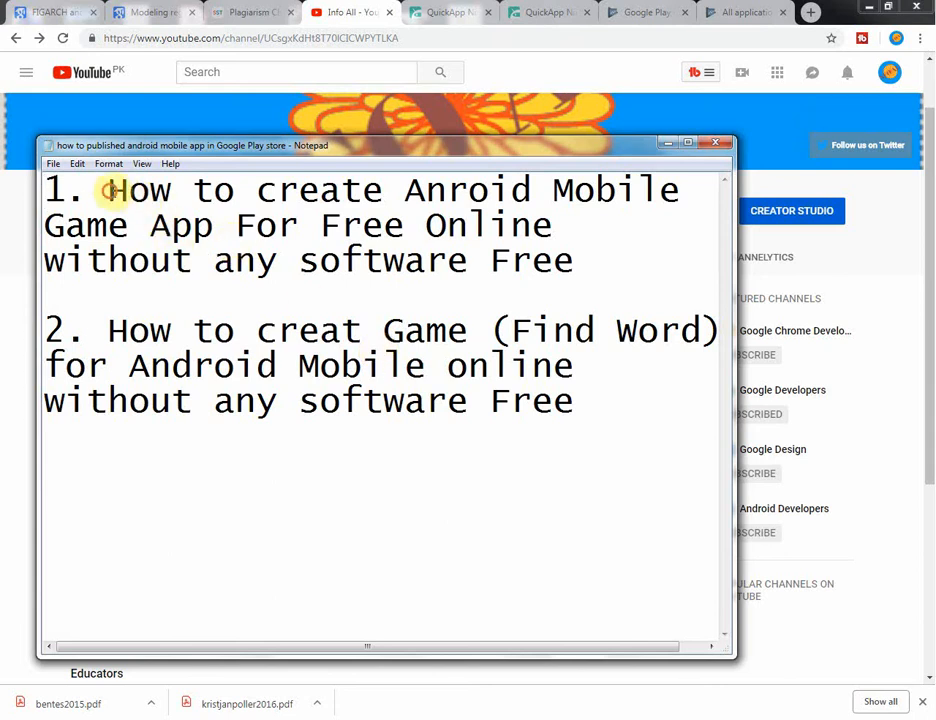
pyautogui.moveTo(111, 190); pyautogui.dragTo(566, 258)
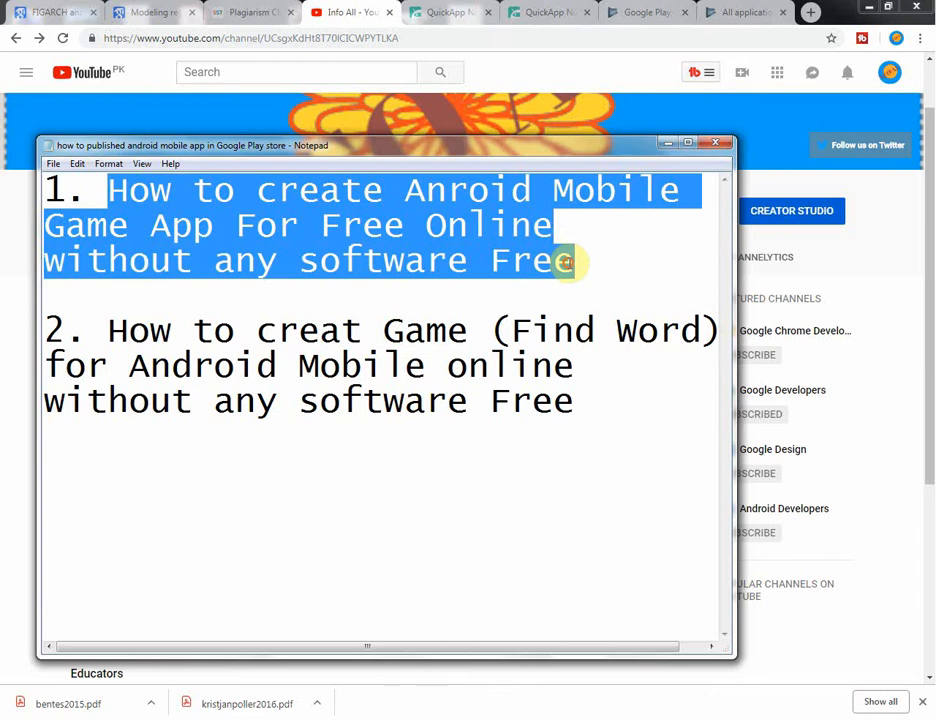
pyautogui.click(112, 331)
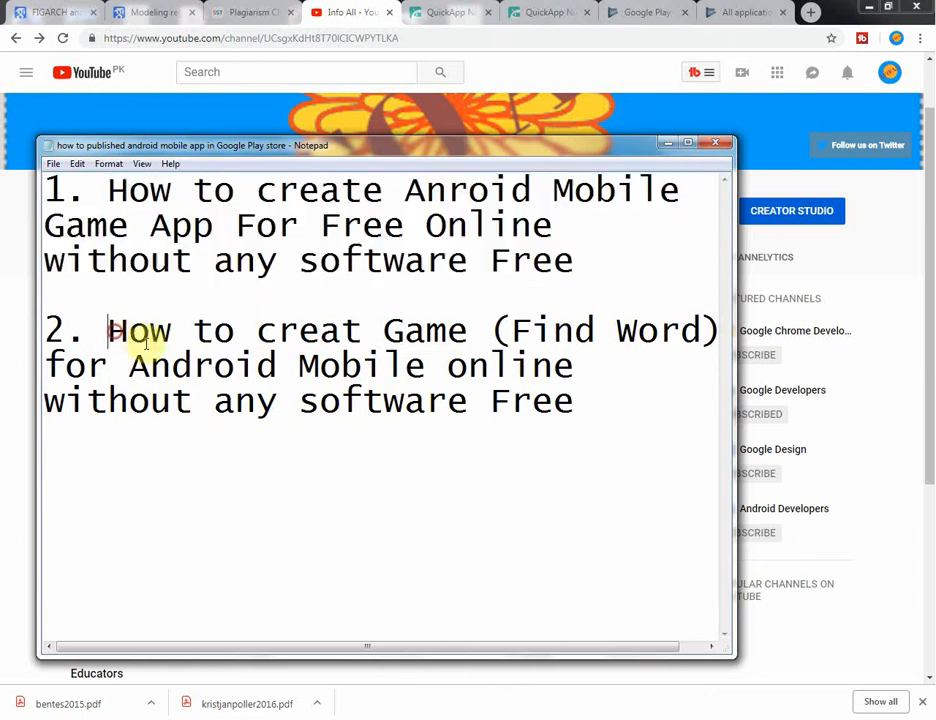
pyautogui.moveTo(145, 343); pyautogui.dragTo(589, 403)
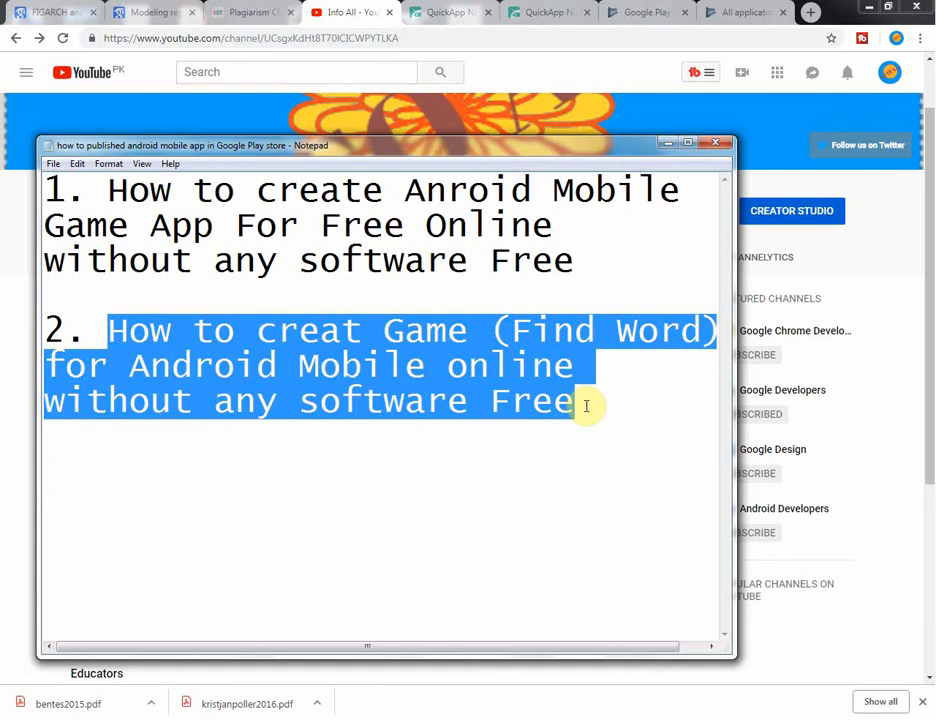
pyautogui.click(586, 406)
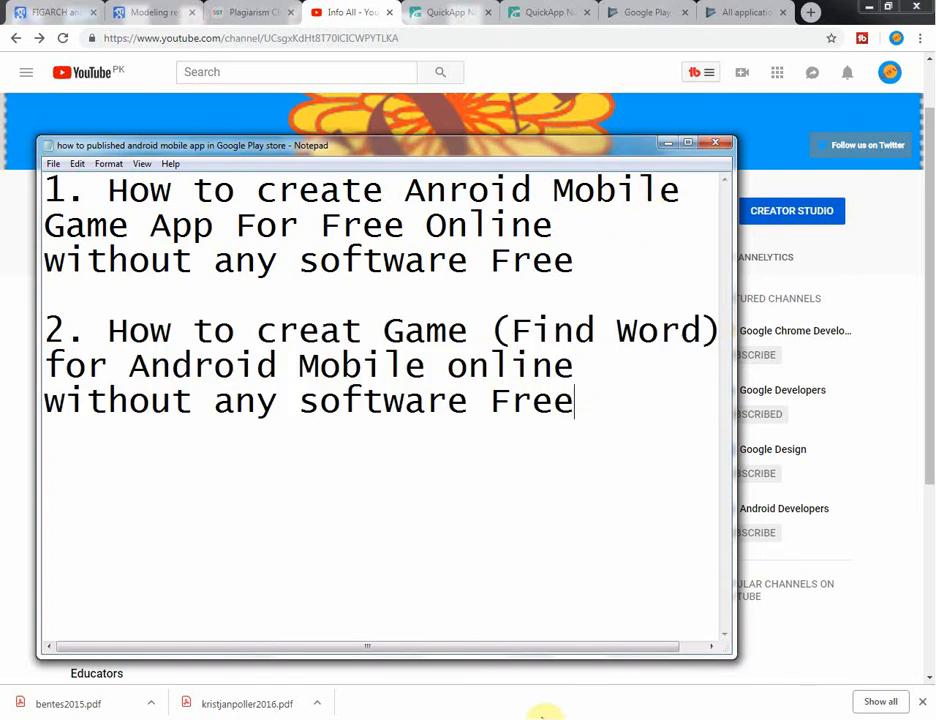
pyautogui.click(808, 719)
pyautogui.rightClick(832, 662)
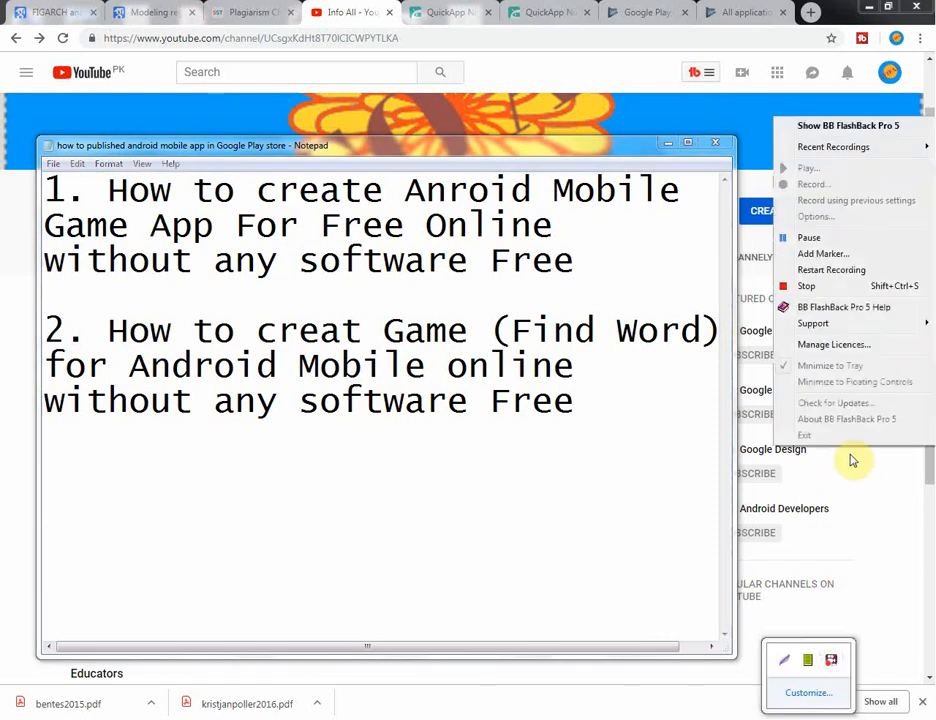
pyautogui.click(830, 238)
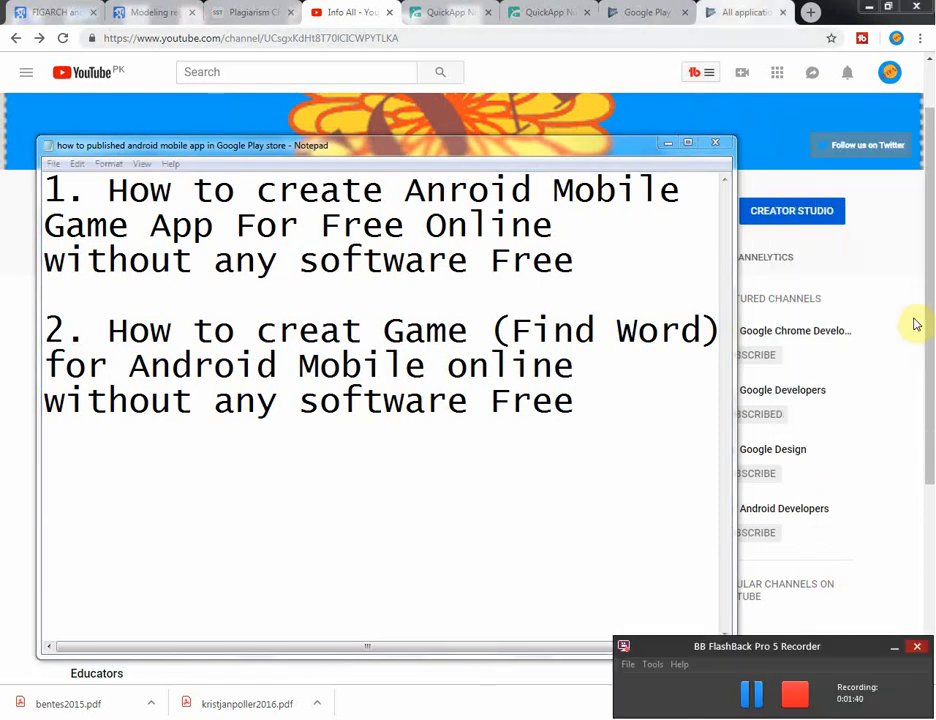
pyautogui.click(895, 649)
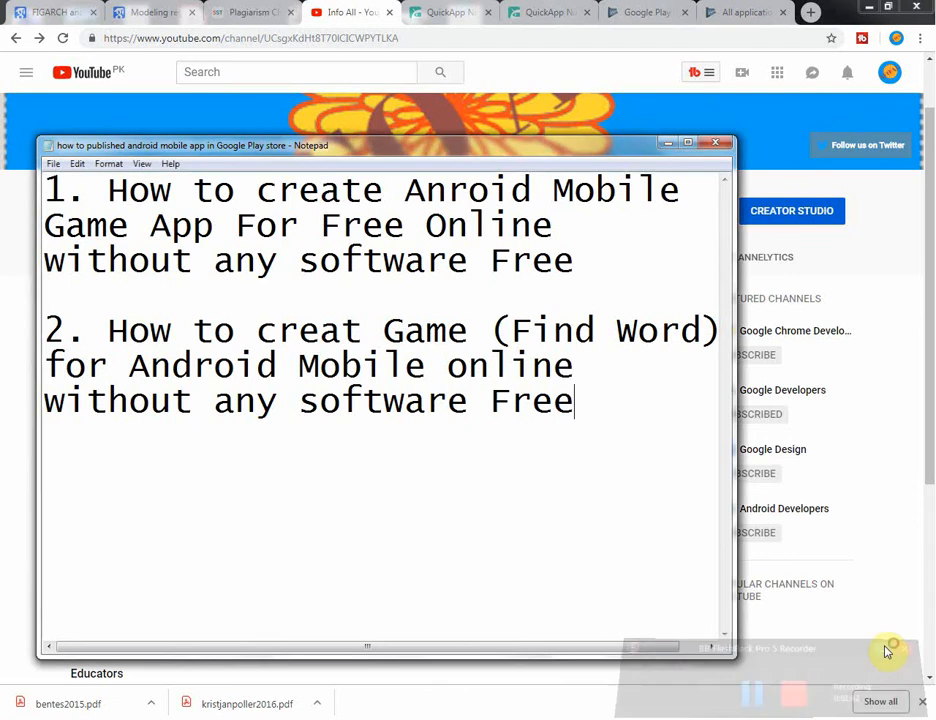
# Return to the Info All YouTube channel page in the browser and highlight the Google Play Console playlist title.
pyautogui.click(670, 146)
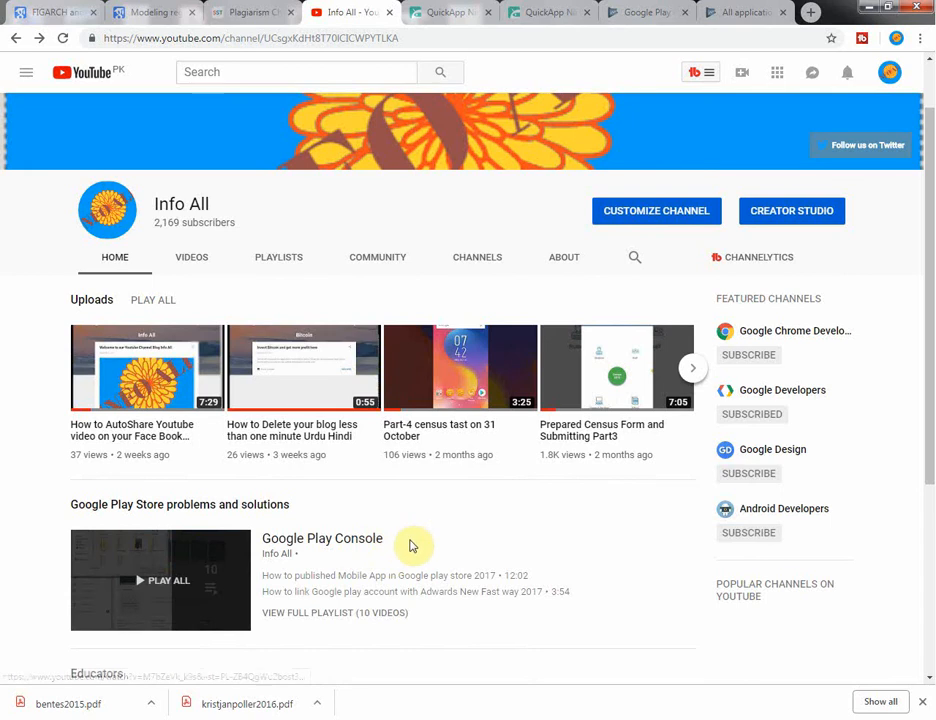
pyautogui.moveTo(395, 543); pyautogui.dragTo(268, 538)
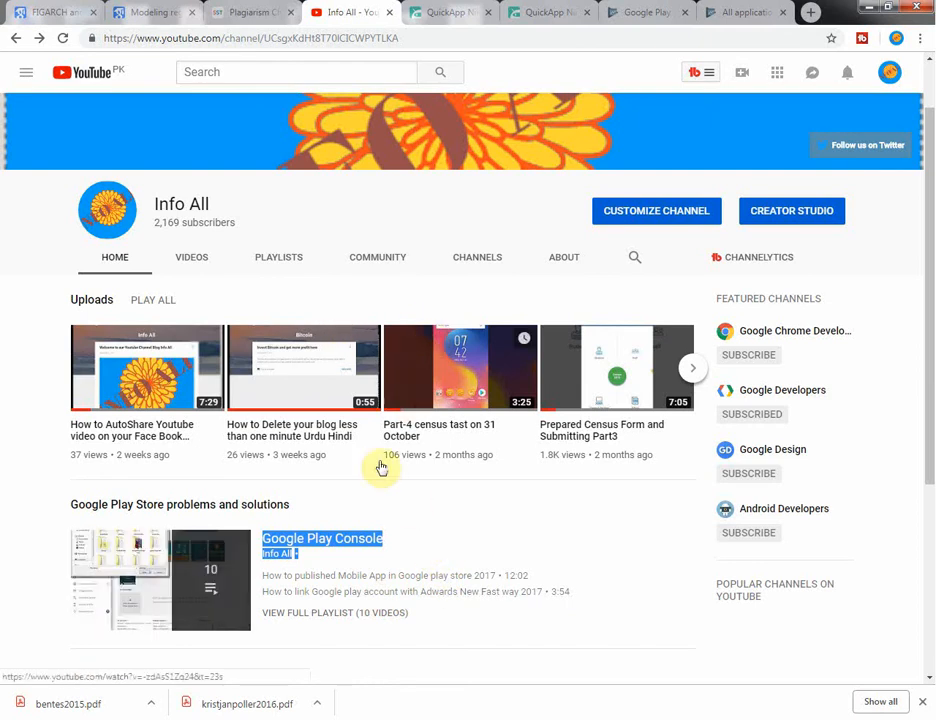
# Switch back to the Notepad note and highlight the Android game app topic and the Find Word game topic again.
pyautogui.hotkey('alt', 'Tab')
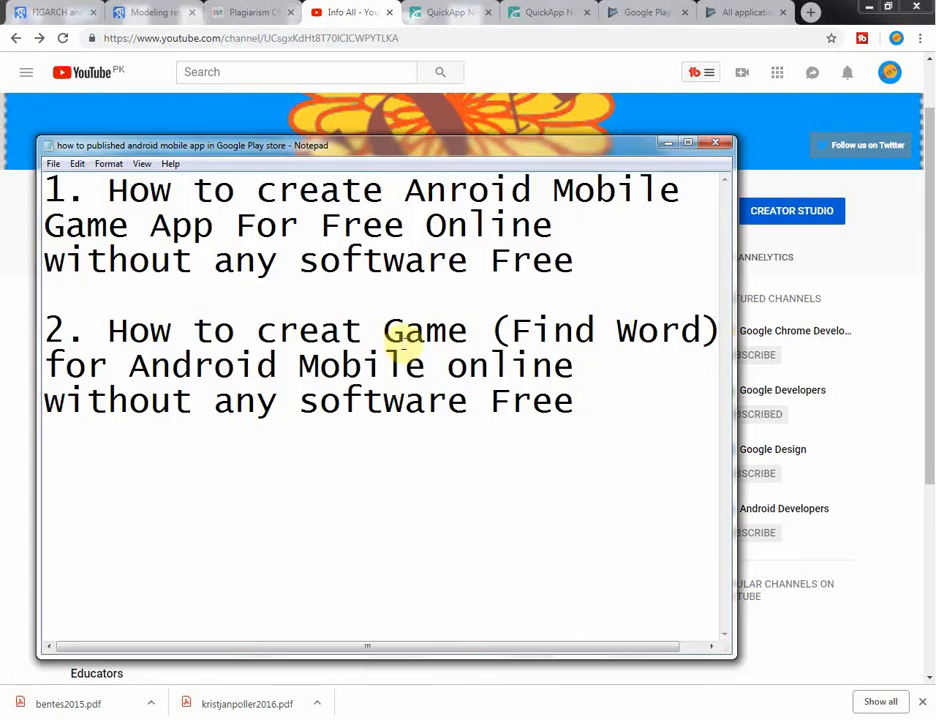
pyautogui.moveTo(127, 330); pyautogui.dragTo(577, 401)
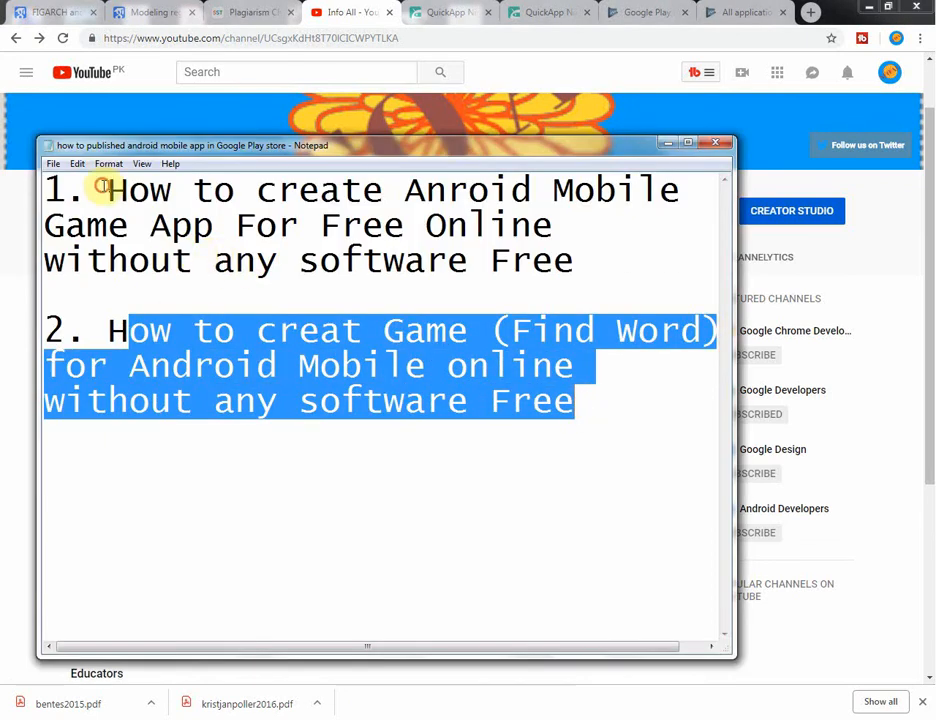
pyautogui.moveTo(105, 188); pyautogui.dragTo(577, 262)
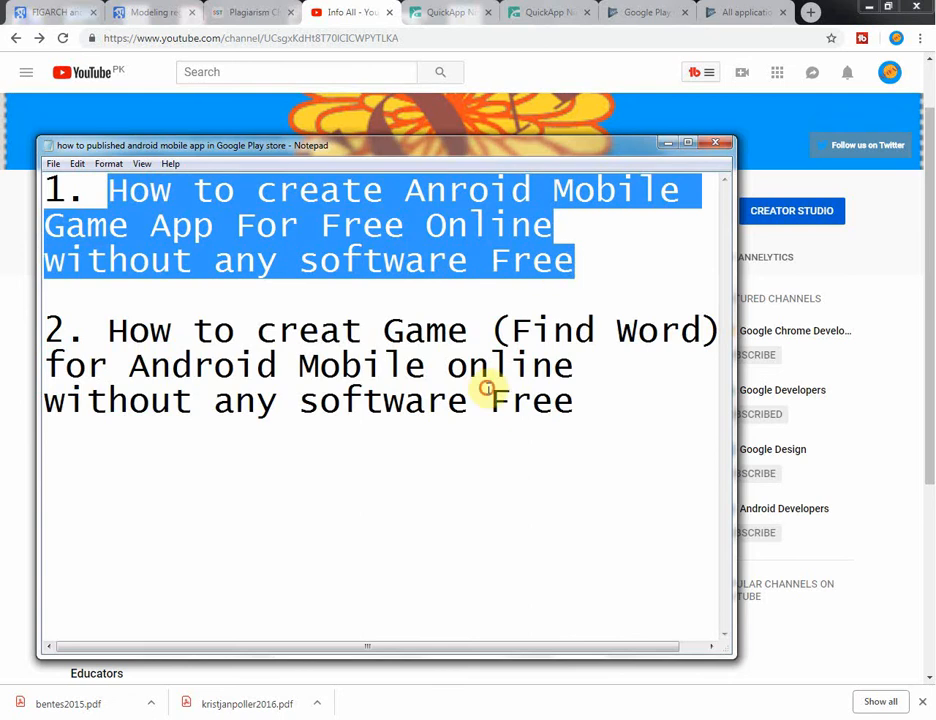
pyautogui.click(493, 400)
pyautogui.moveTo(580, 408); pyautogui.dragTo(237, 340)
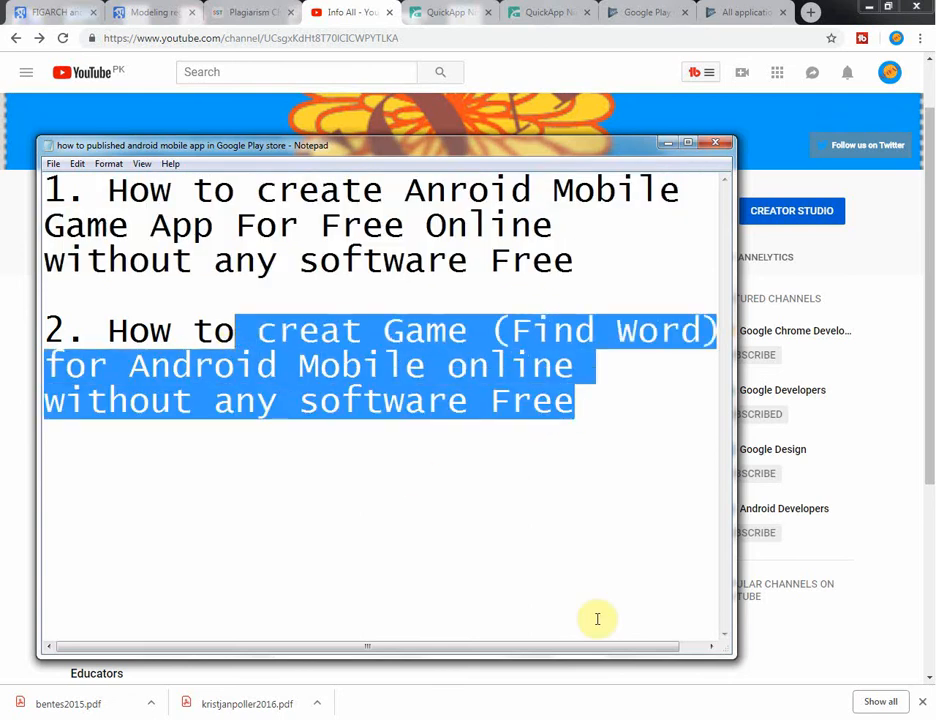
pyautogui.click(814, 718)
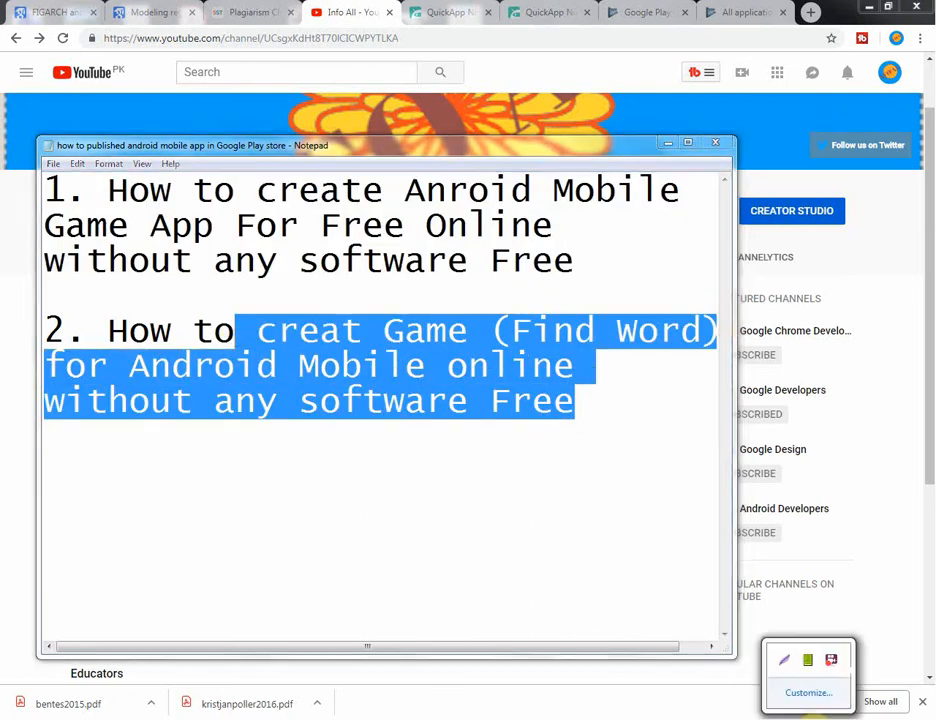
pyautogui.rightClick(831, 661)
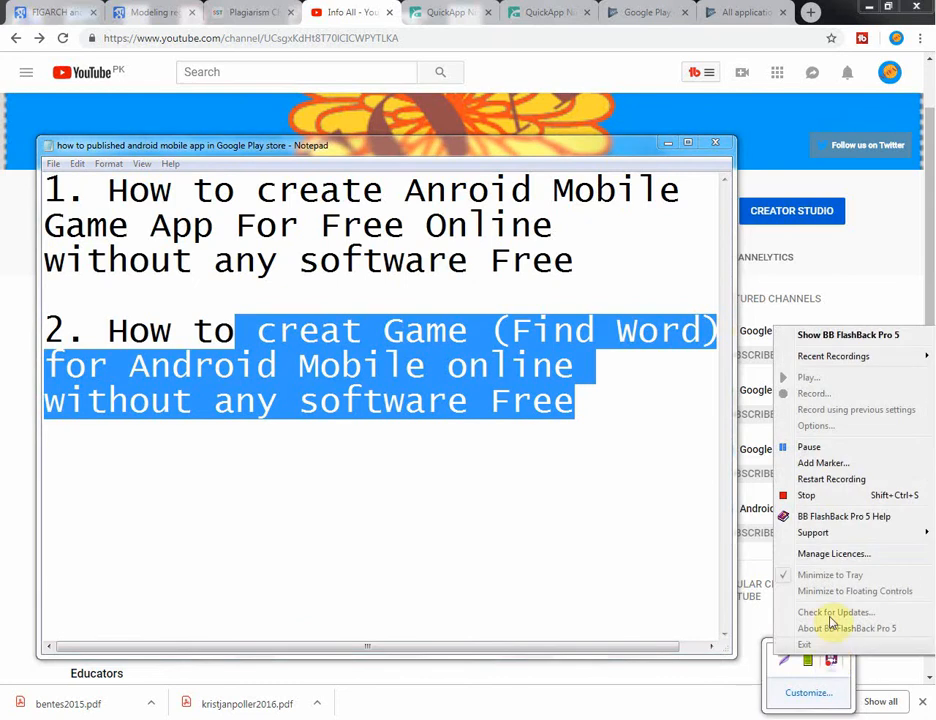
pyautogui.click(830, 447)
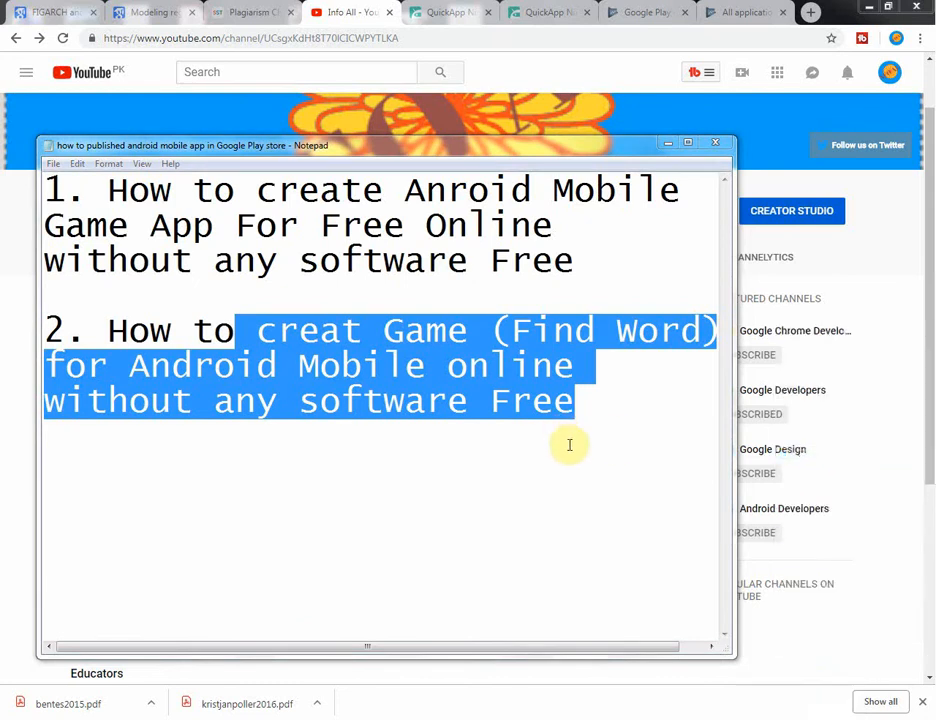
pyautogui.click(568, 445)
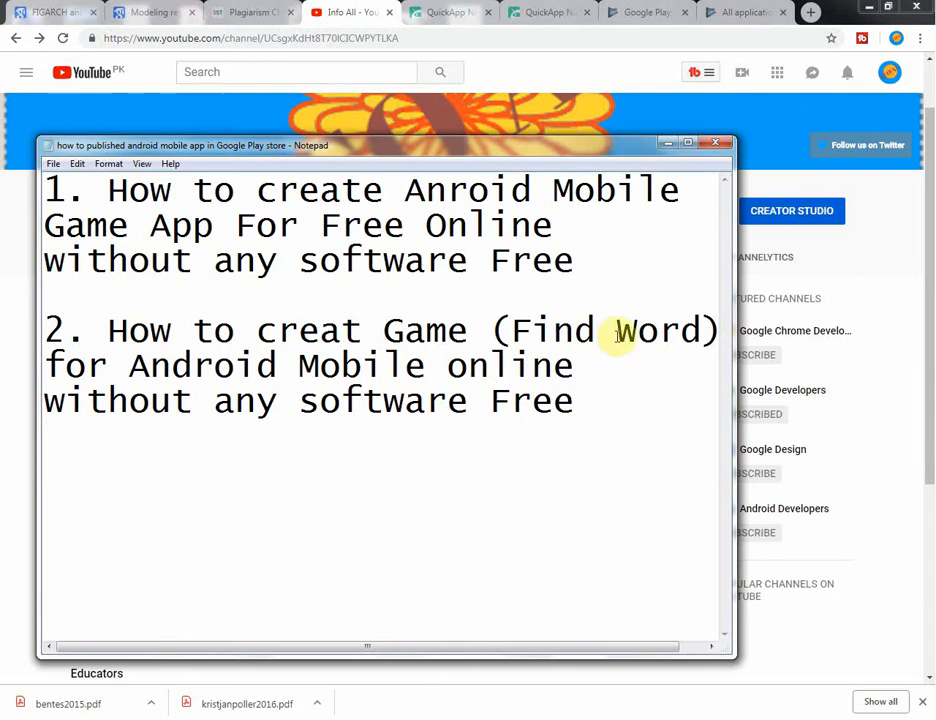
# Put the Notepad note away and look through the uploads and playlists on the Info All YouTube channel page.
pyautogui.click(668, 146)
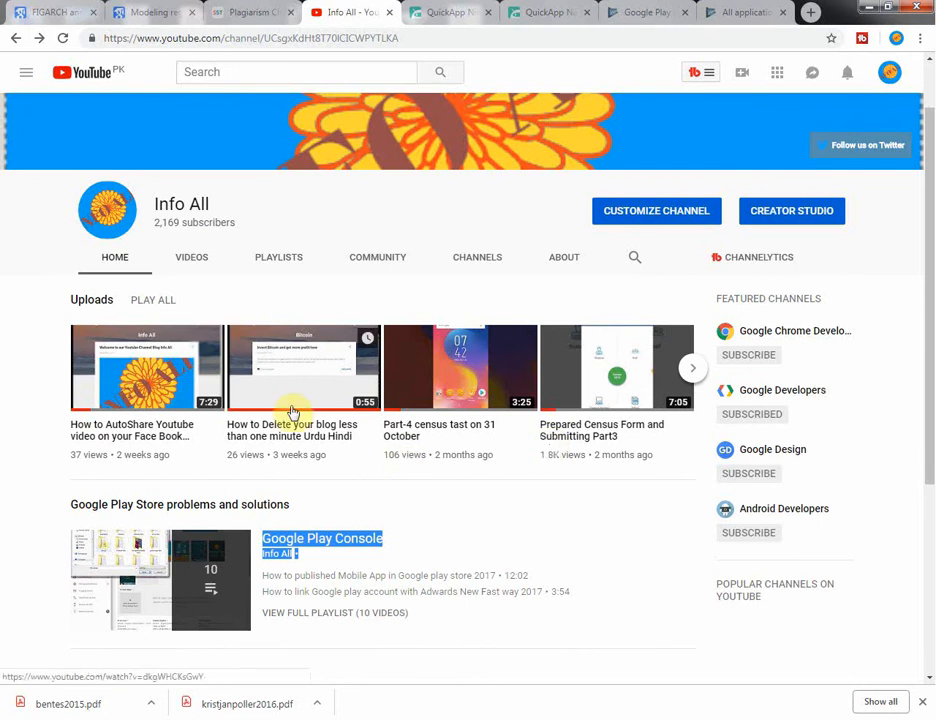
pyautogui.scroll(-1, 458, 468)
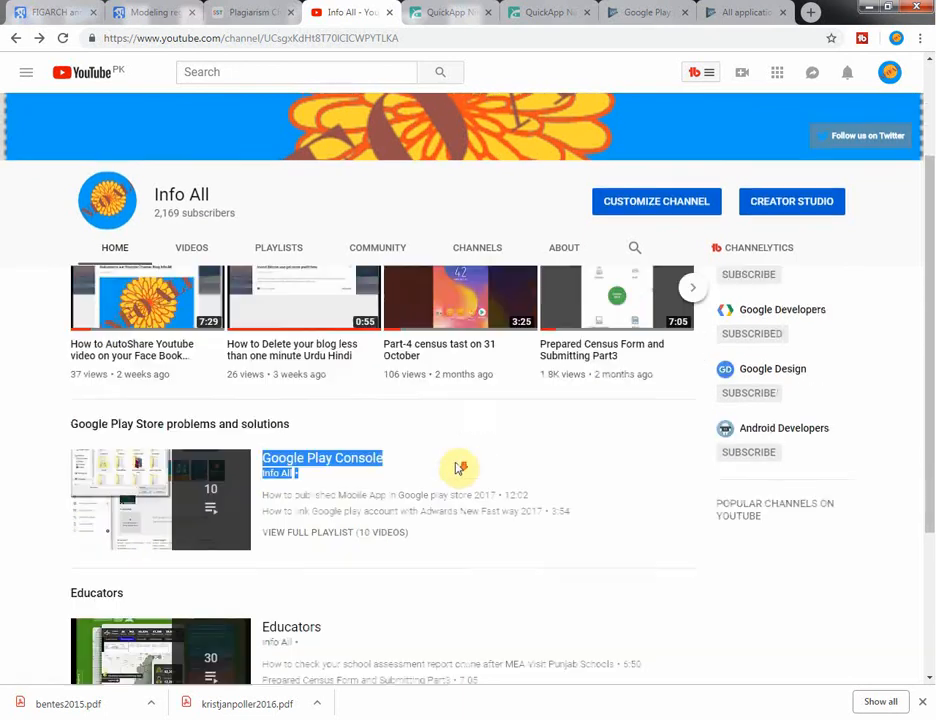
pyautogui.scroll(-2, 458, 468)
pyautogui.scroll(4, 456, 470)
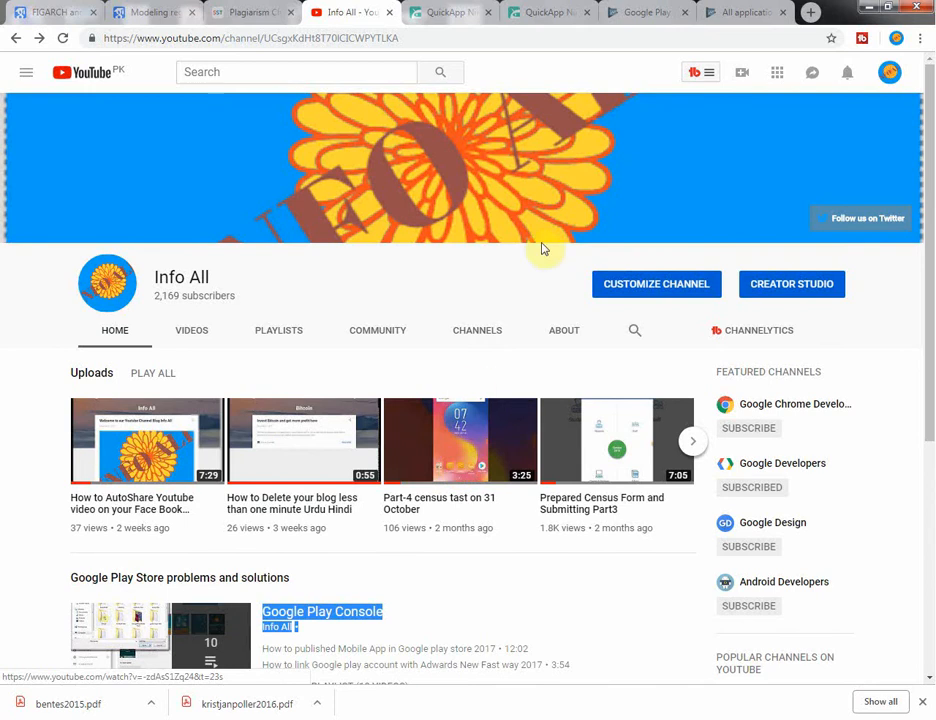
pyautogui.click(345, 719)
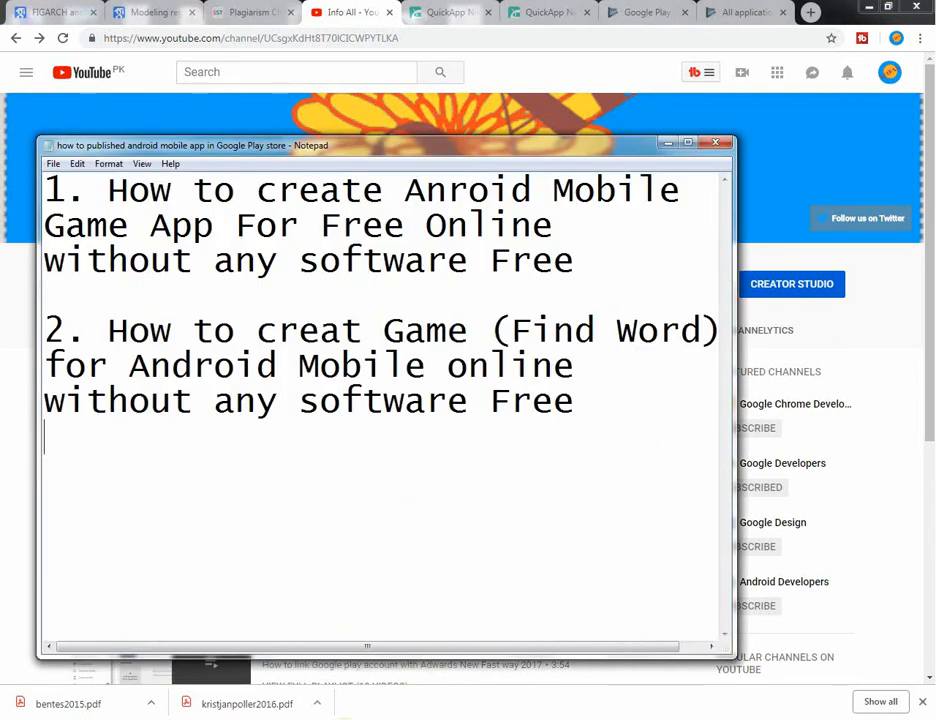
pyautogui.click(345, 719)
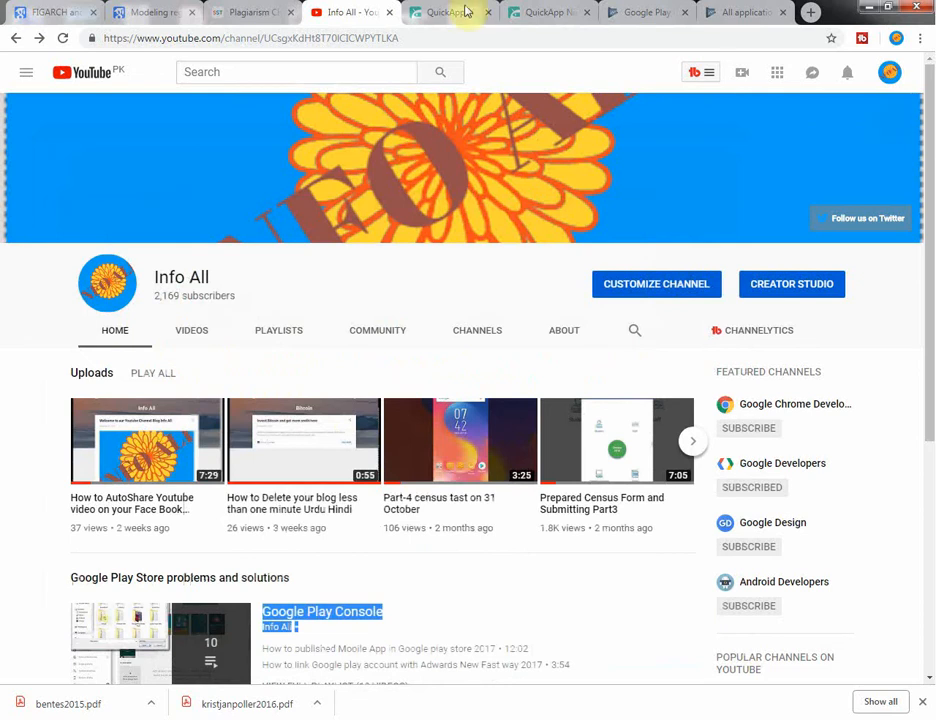
# Switch to the open quickappninja.com home page and examine its introduction and its How it works, Features and Showcase sections.
pyautogui.click(468, 11)
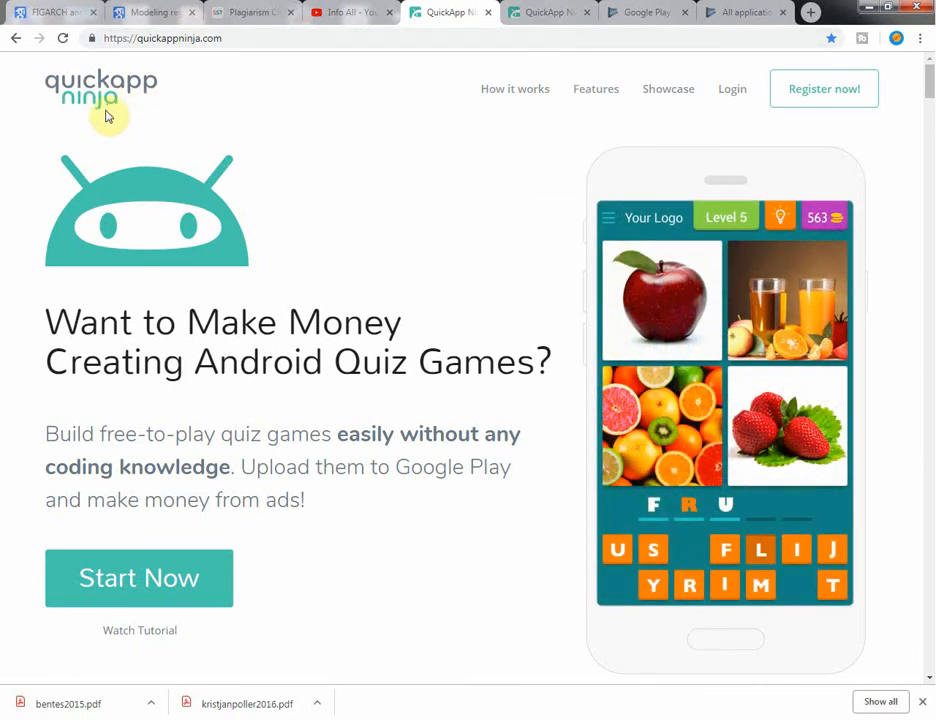
pyautogui.middleClick(408, 468)
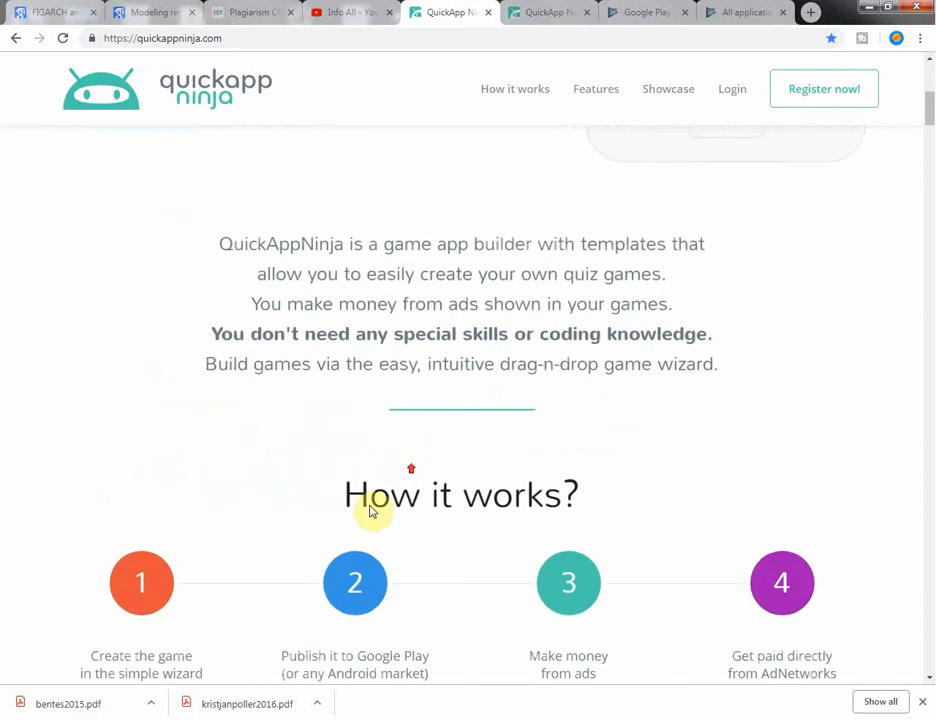
pyautogui.scroll(5, 372, 512)
pyautogui.scroll(-6, 354, 538)
pyautogui.scroll(3, 353, 532)
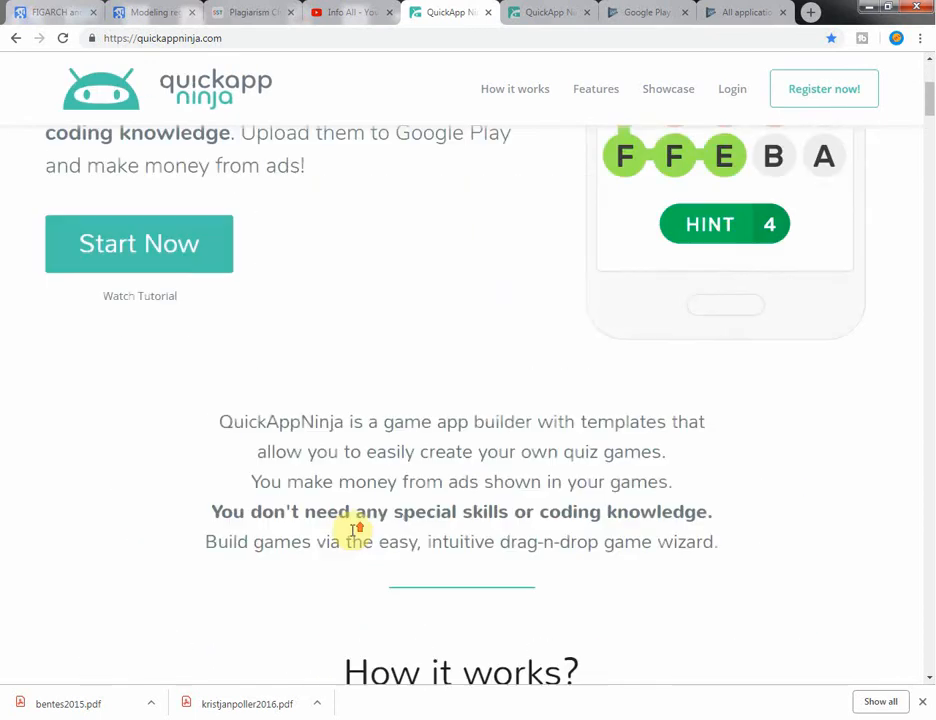
pyautogui.scroll(3, 355, 530)
pyautogui.scroll(-6, 354, 534)
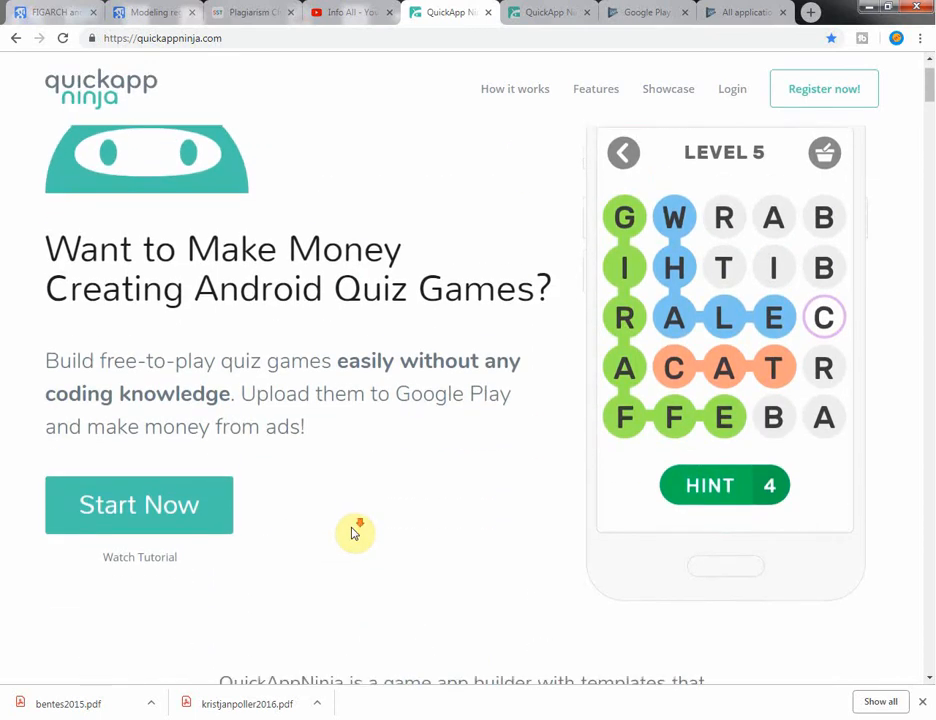
pyautogui.scroll(6, 355, 530)
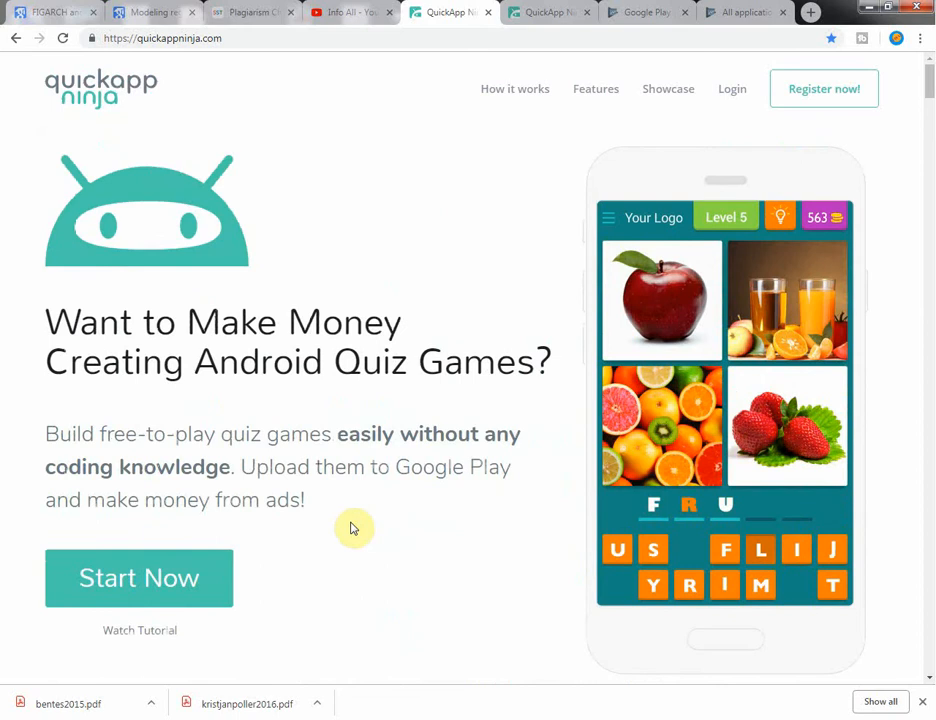
pyautogui.scroll(-6, 351, 528)
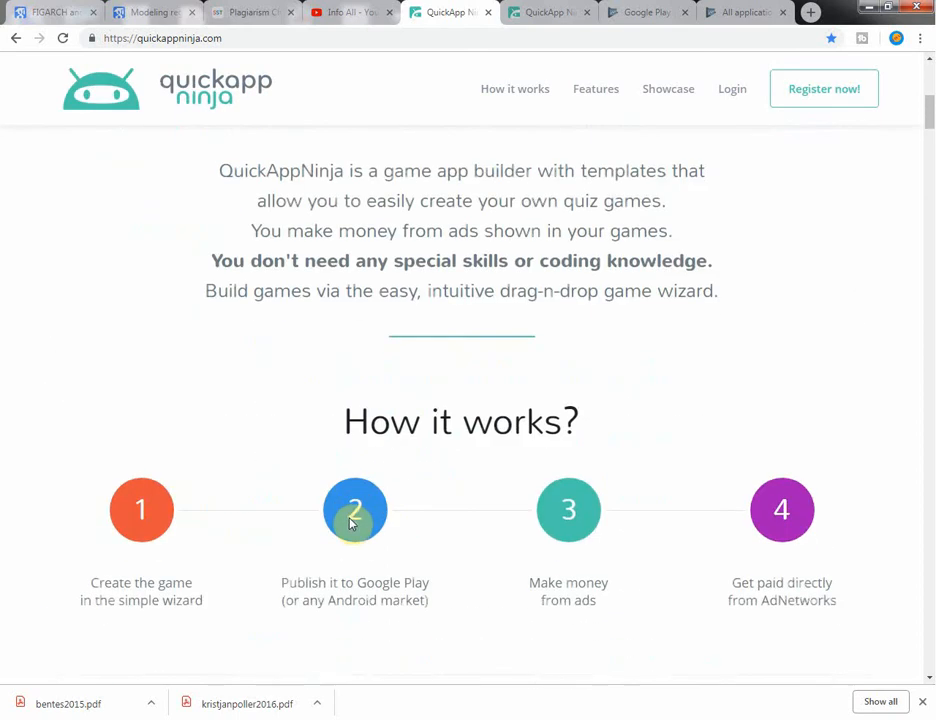
pyautogui.scroll(-10, 351, 523)
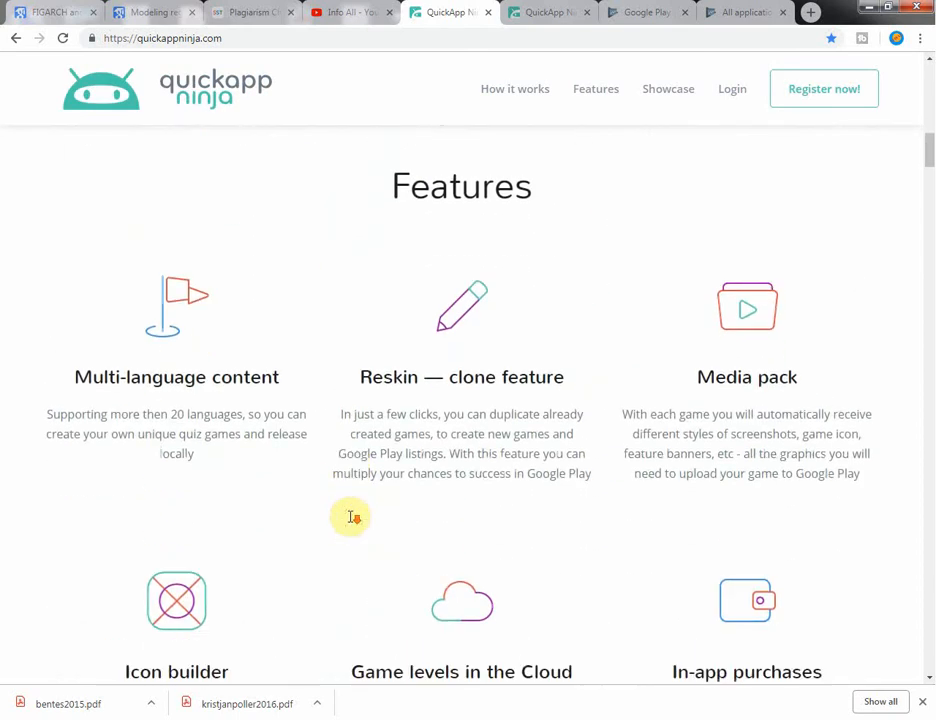
pyautogui.scroll(-5, 345, 535)
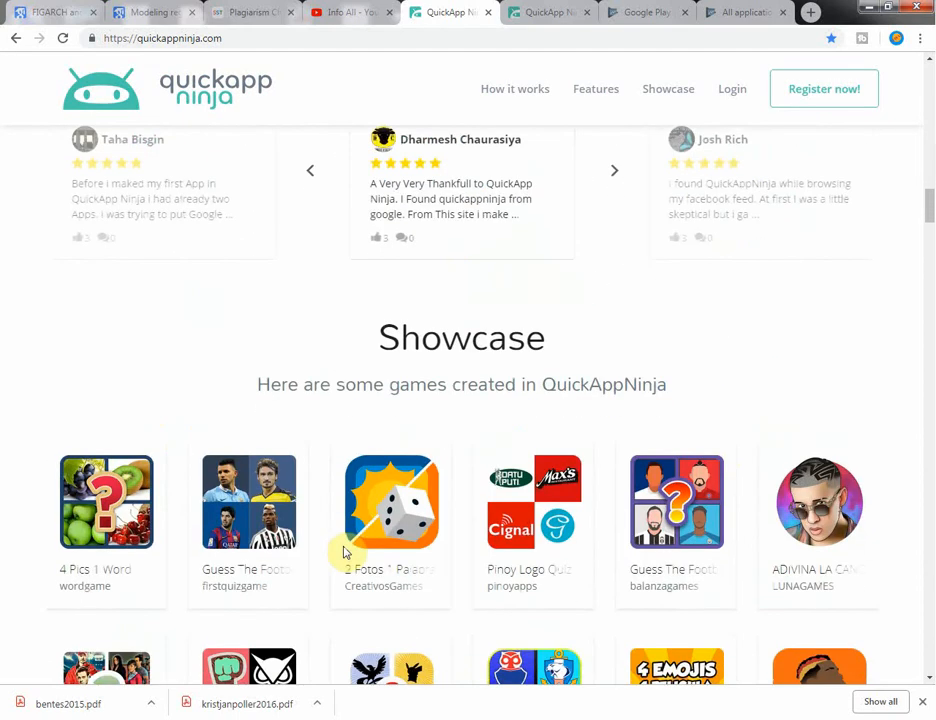
pyautogui.scroll(-4, 343, 552)
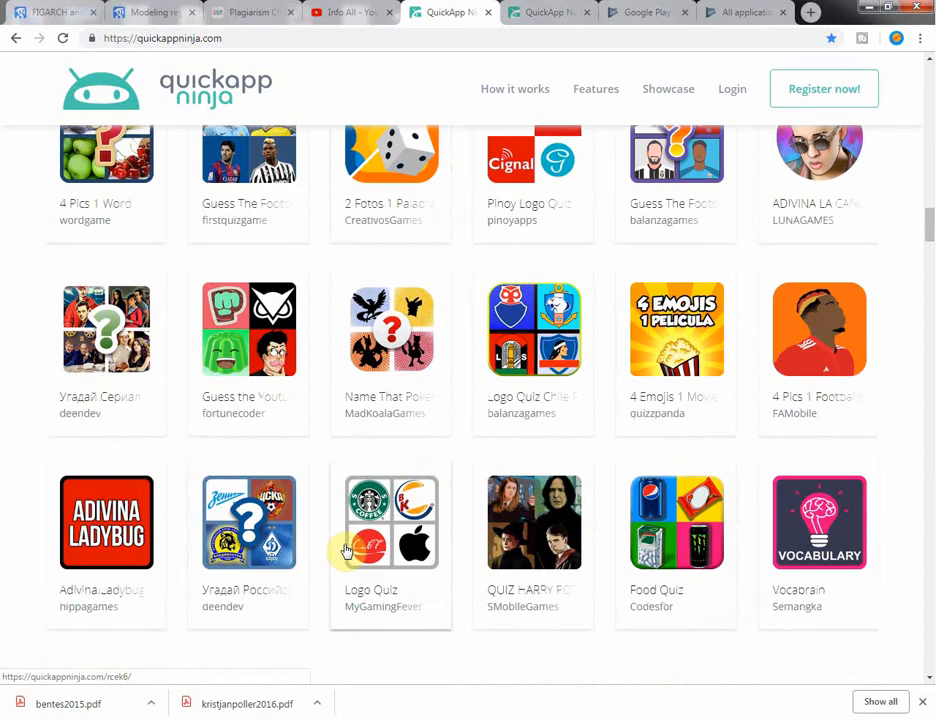
pyautogui.scroll(10, 345, 551)
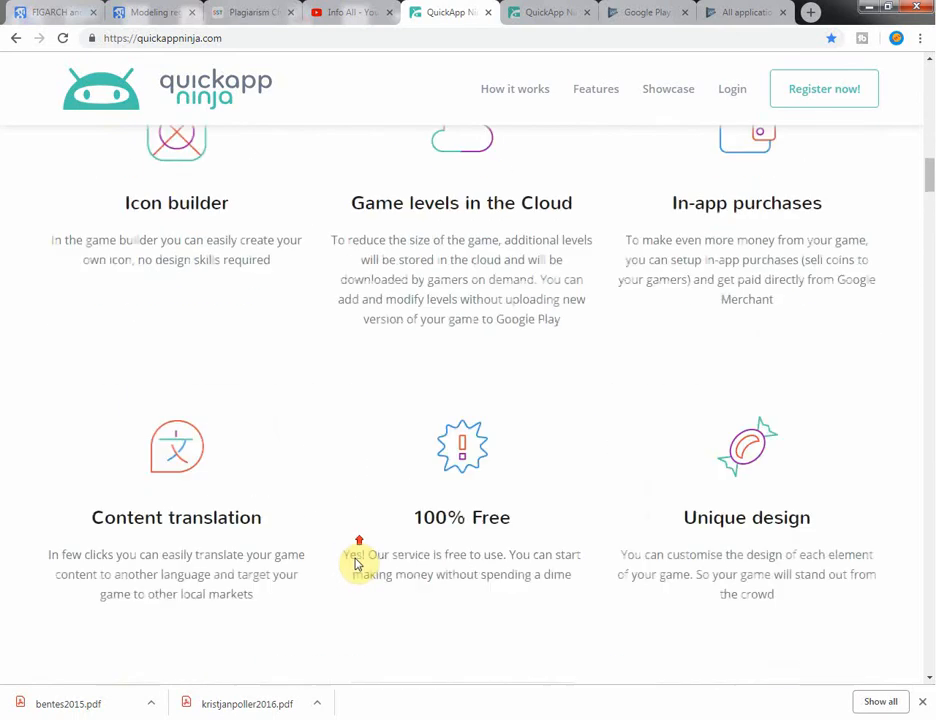
# Go back to the start of the QuickAppNinja home page and review its introduction and the quiz game previews.
pyautogui.scroll(8, 358, 563)
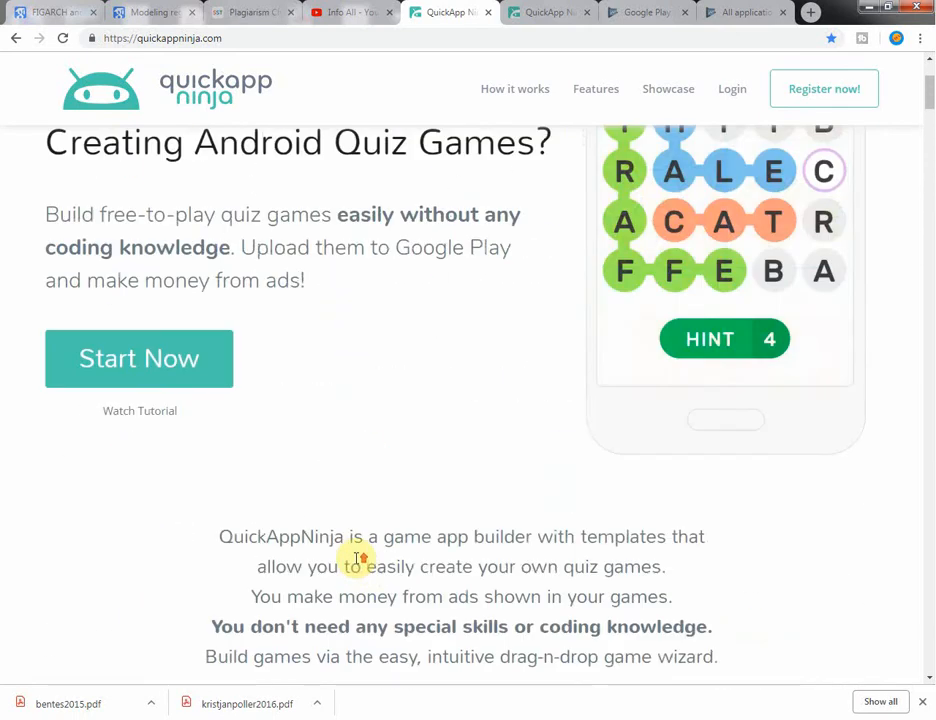
pyautogui.scroll(3, 358, 562)
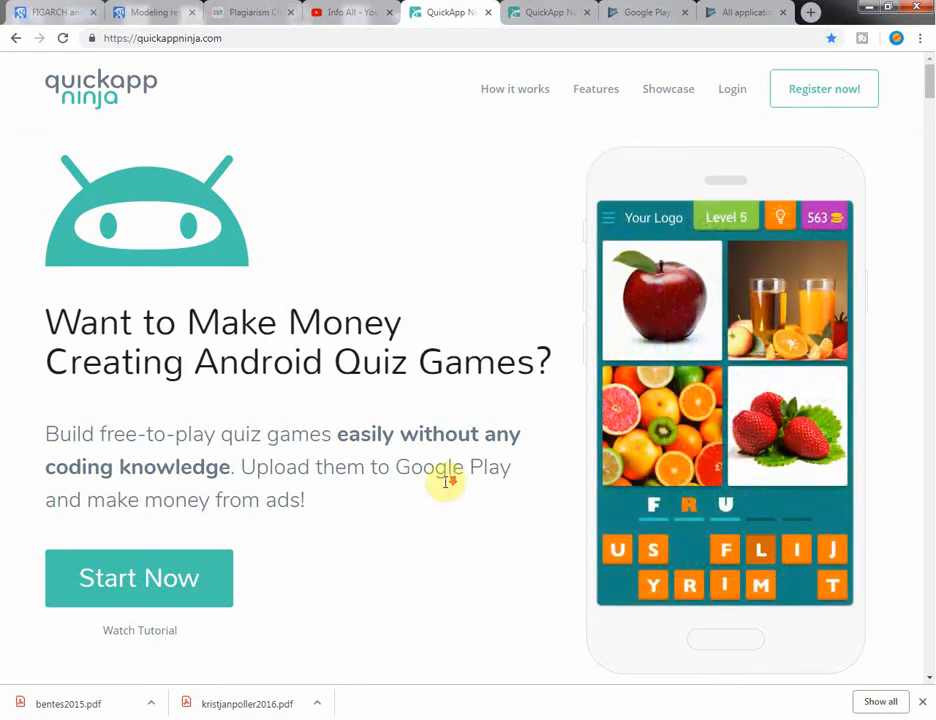
pyautogui.scroll(-5, 445, 490)
pyautogui.scroll(5, 445, 488)
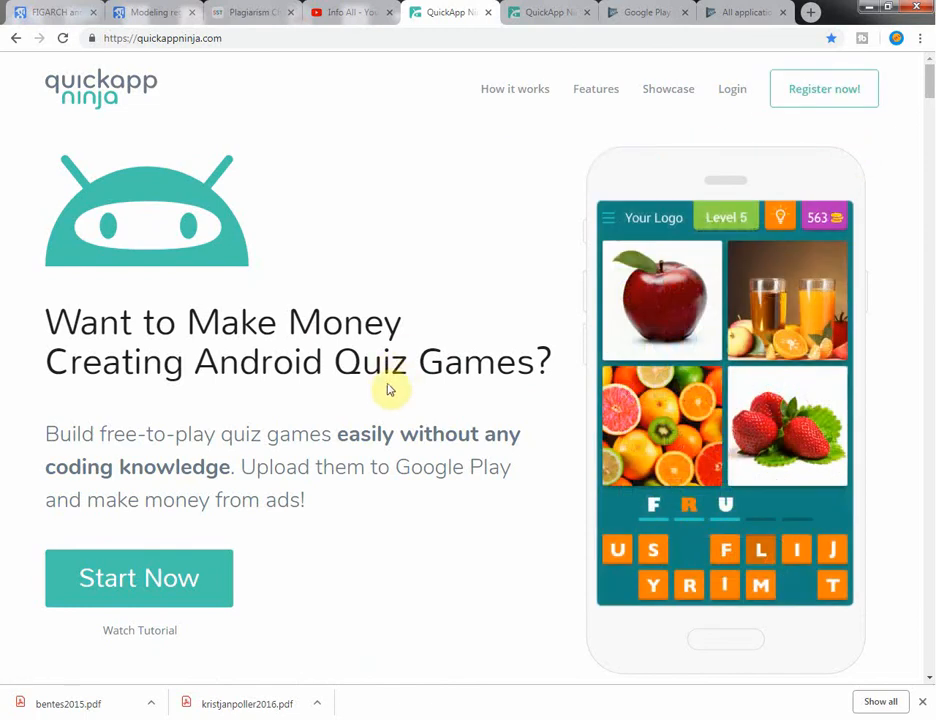
pyautogui.scroll(-5, 400, 360)
pyautogui.scroll(5, 409, 334)
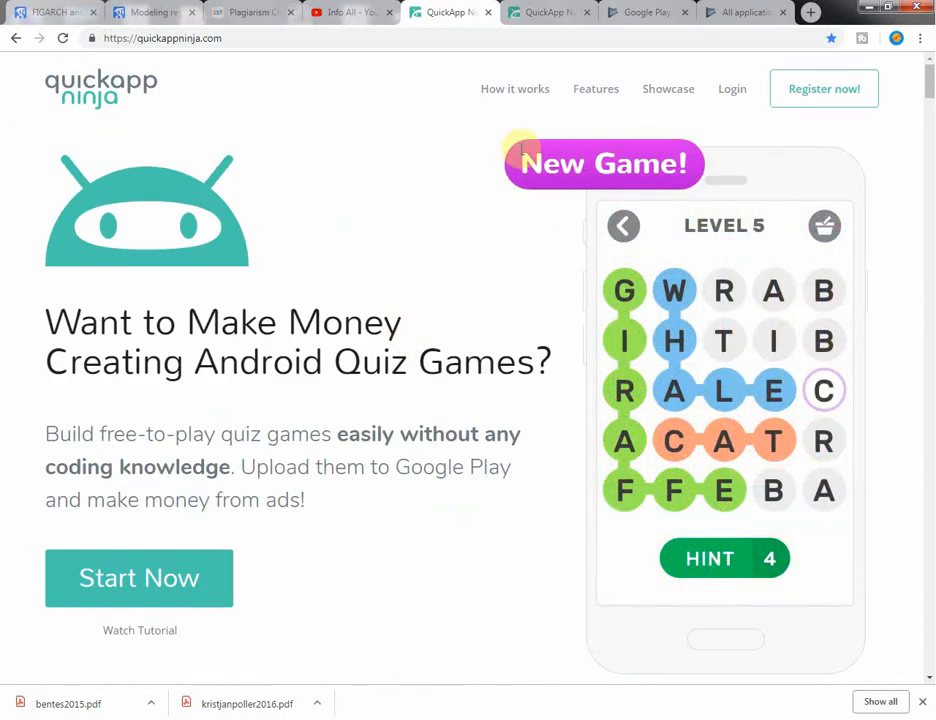
# Switch to the open Find Words game wizard and look over the splash screen design options.
pyautogui.click(533, 14)
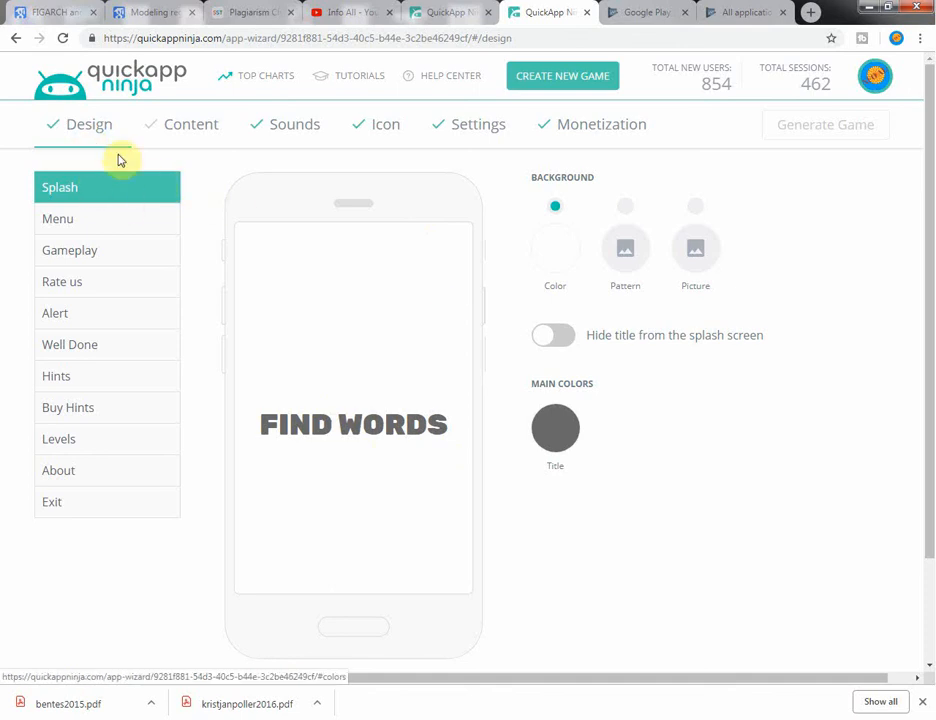
pyautogui.scroll(-3, 261, 348)
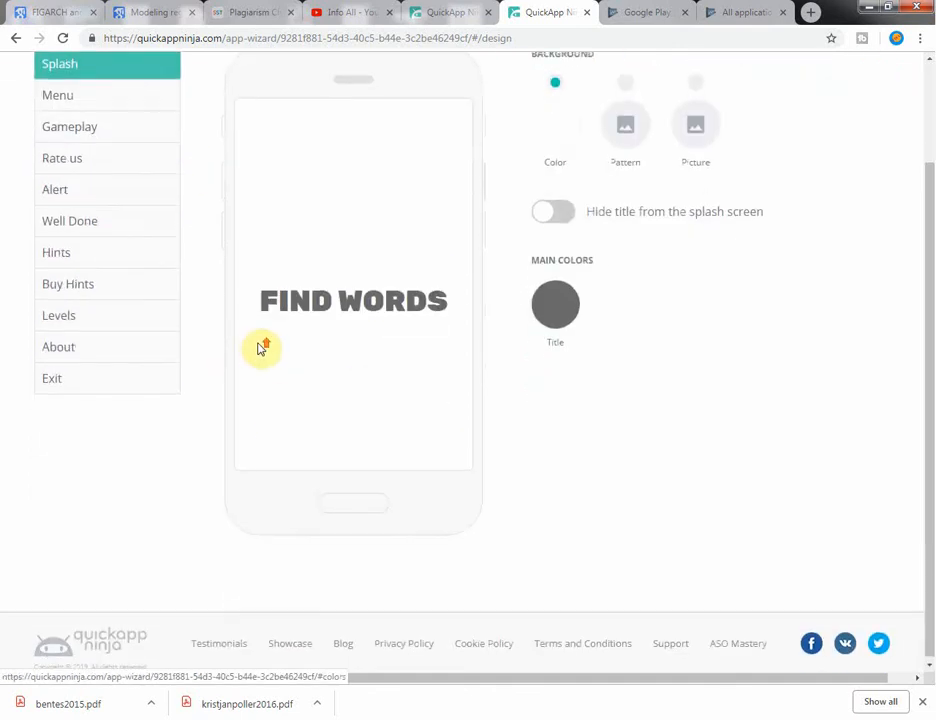
pyautogui.scroll(3, 258, 348)
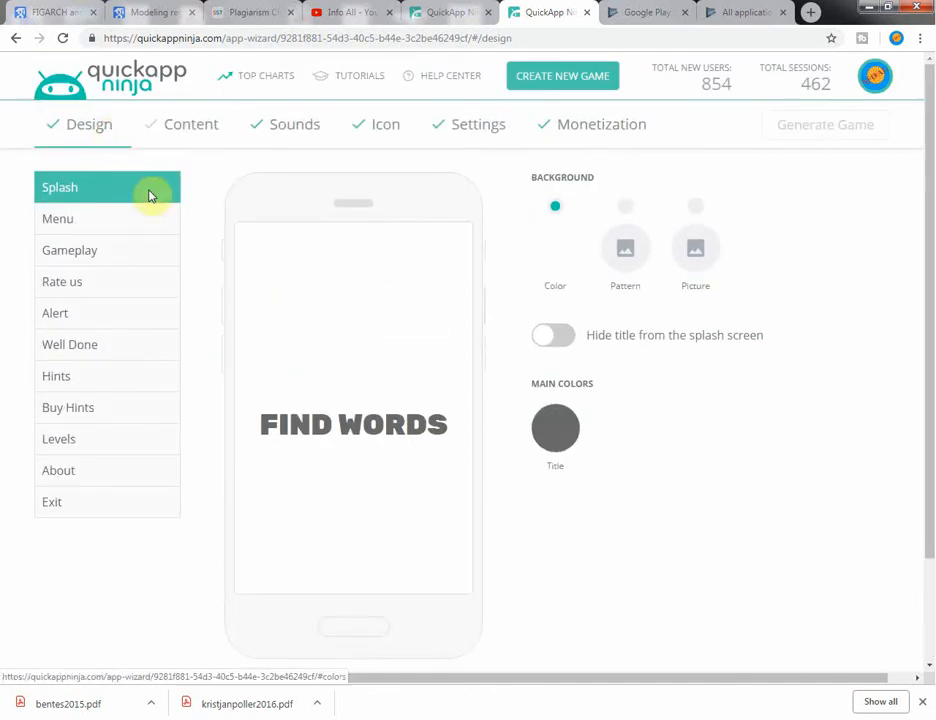
# Open the game's Content section and select the empty level 51 at the end of the level list.
pyautogui.click(197, 134)
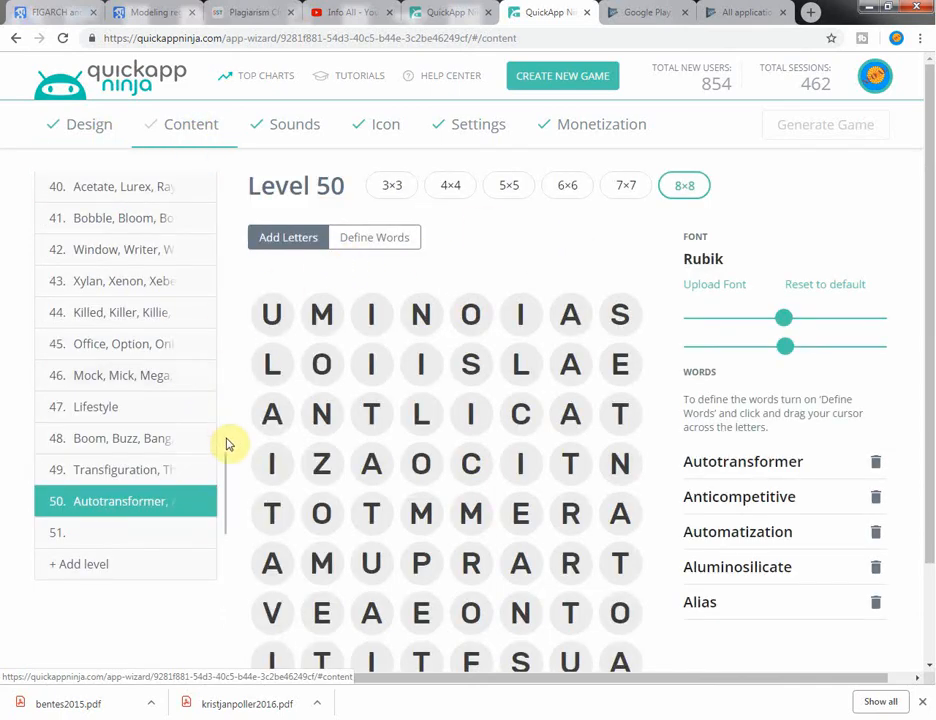
pyautogui.moveTo(227, 488); pyautogui.dragTo(226, 526)
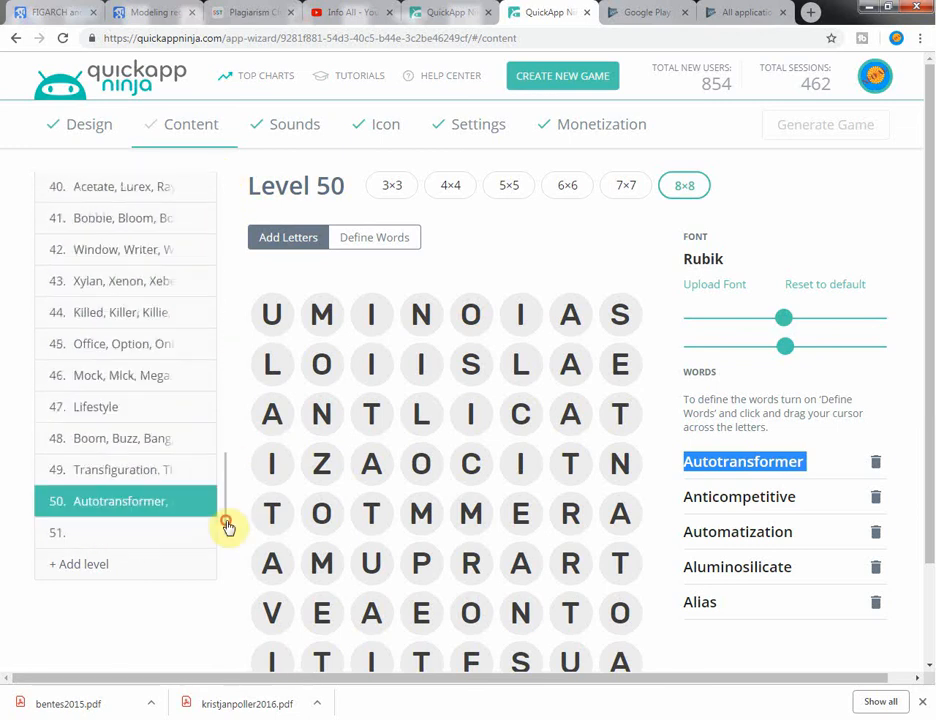
pyautogui.click(99, 540)
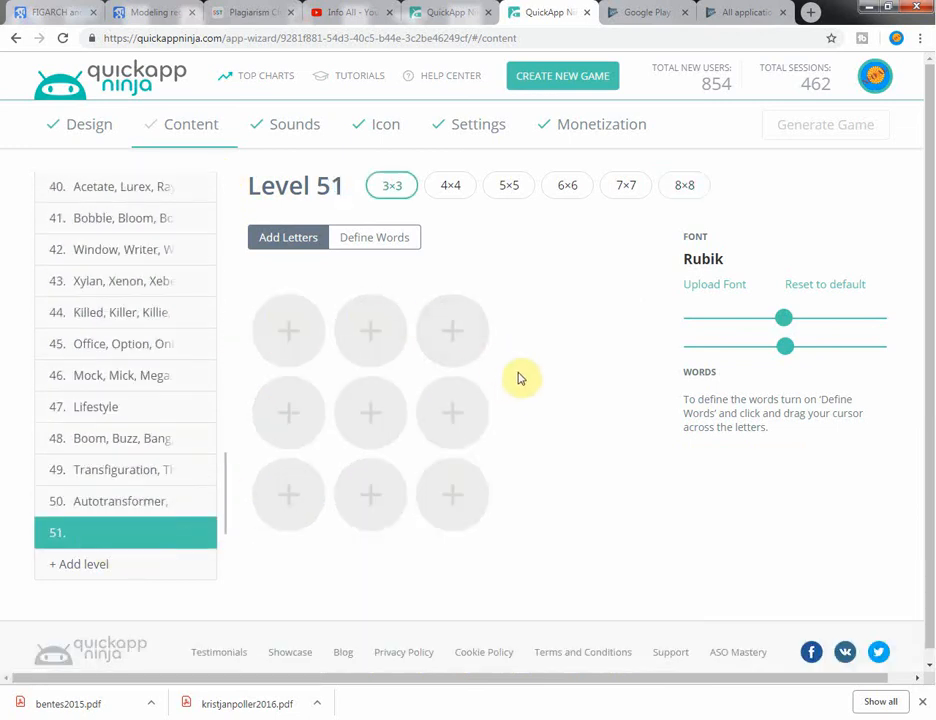
# Try the 4×4 and 5×5 grid sizes for level 51 and set the grid back to 3×3.
pyautogui.scroll(-1, 545, 405)
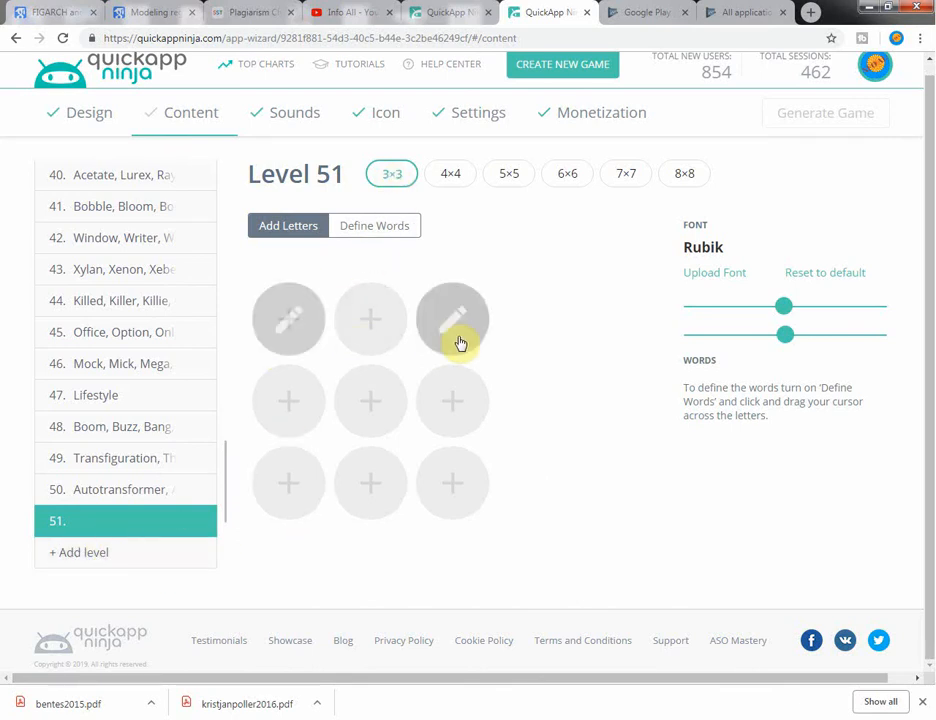
pyautogui.click(457, 180)
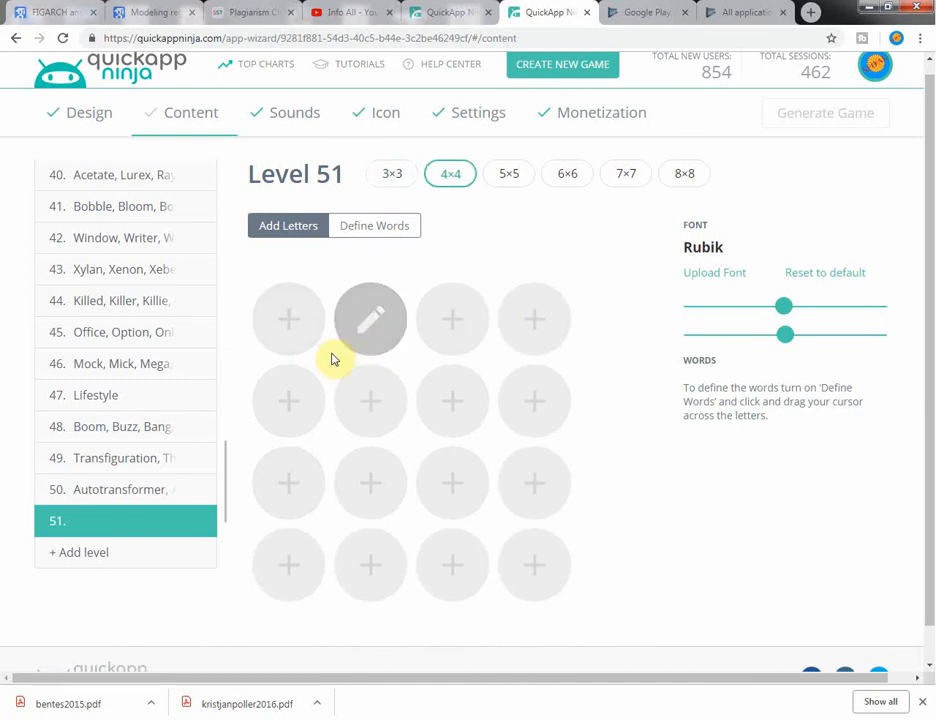
pyautogui.click(515, 178)
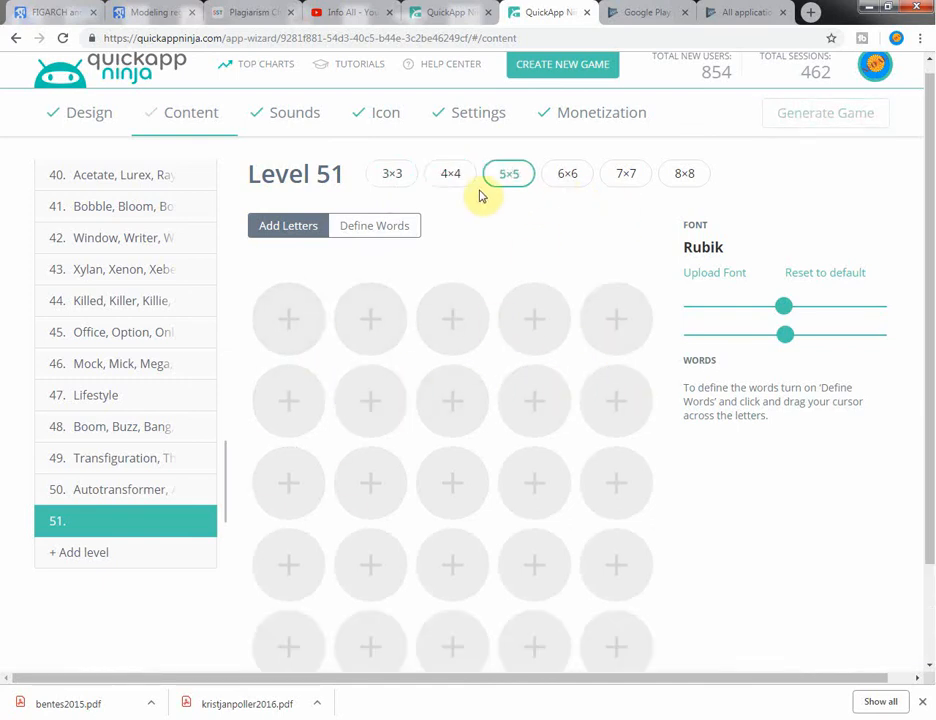
pyautogui.click(394, 176)
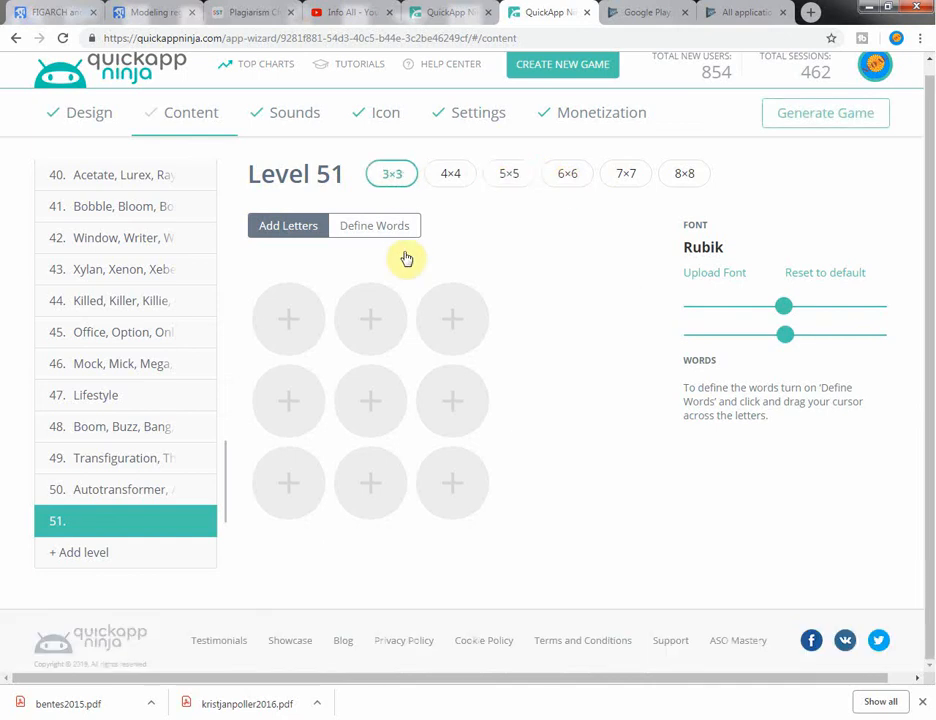
# Enter R and U in the first two cells of level 51's first row and N in the center cell.
pyautogui.click(293, 320)
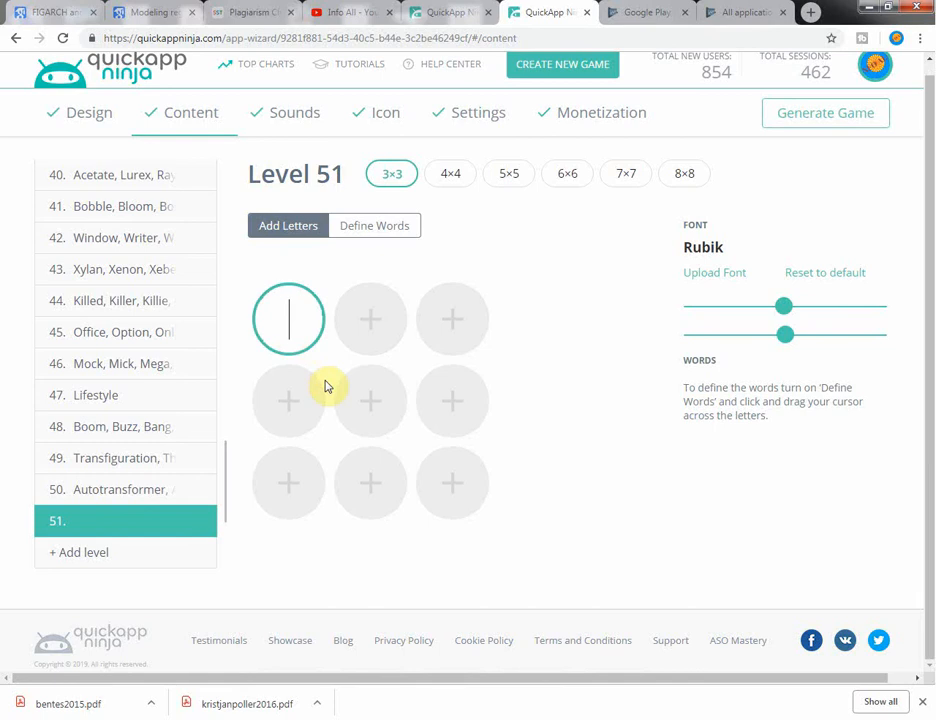
pyautogui.write('R')
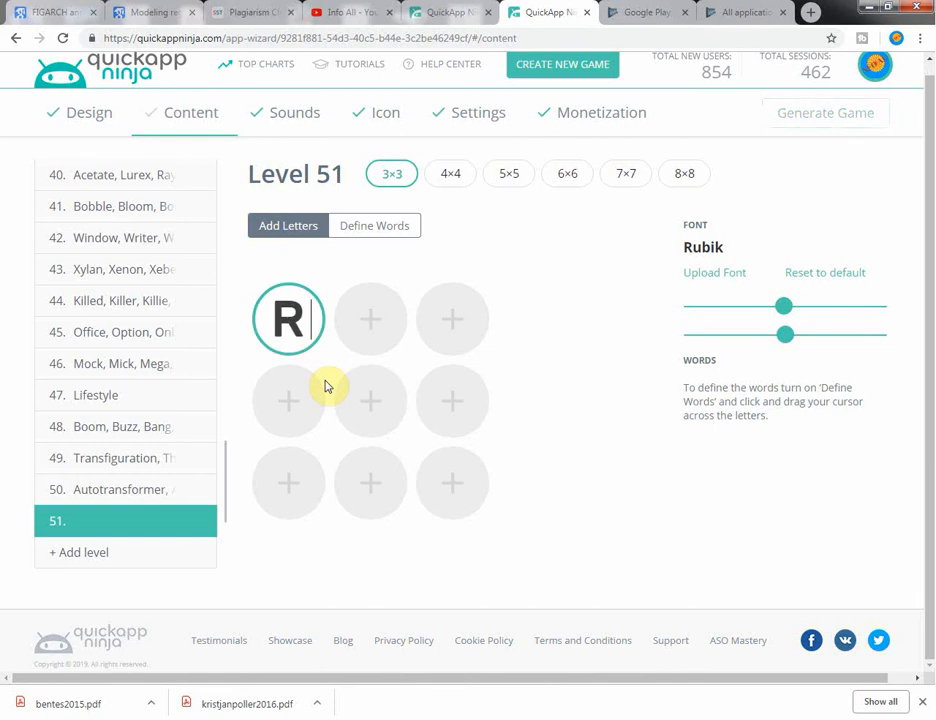
pyautogui.click(370, 322)
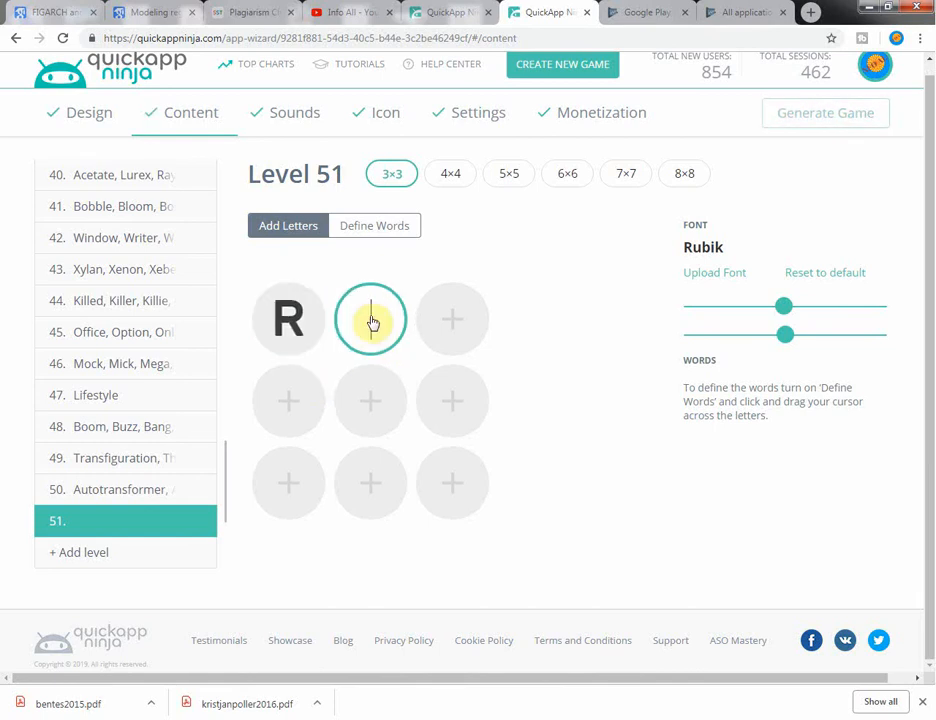
pyautogui.write('U')
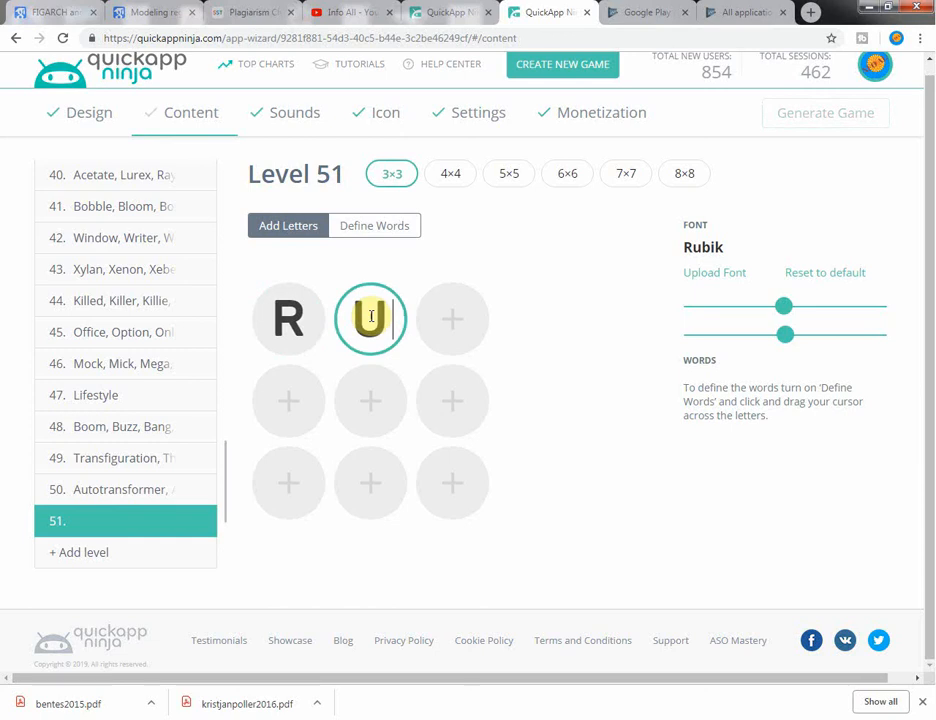
pyautogui.click(361, 411)
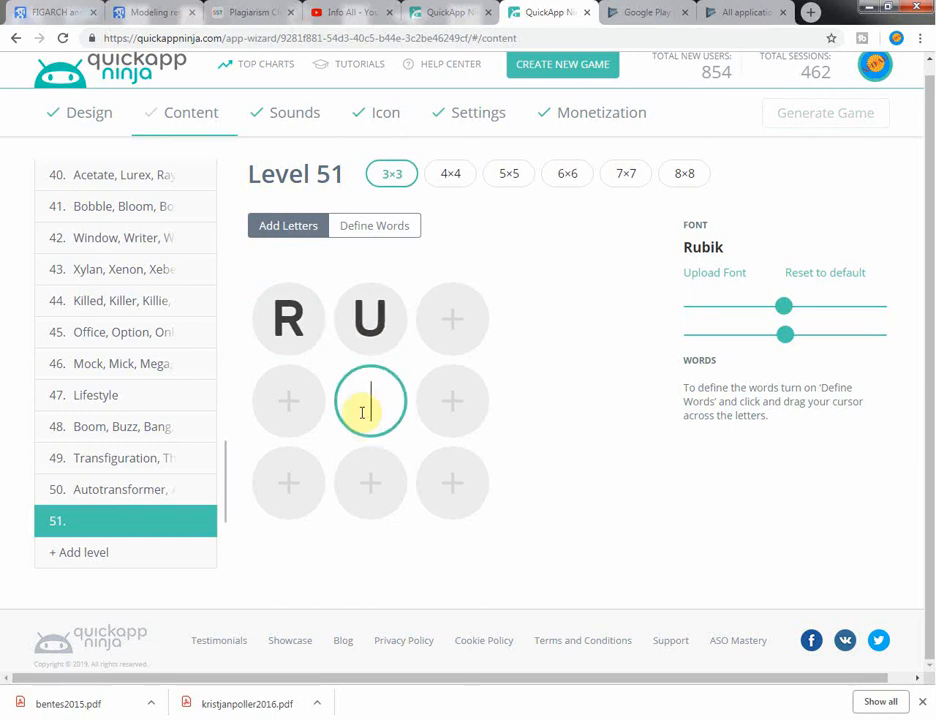
pyautogui.write('N')
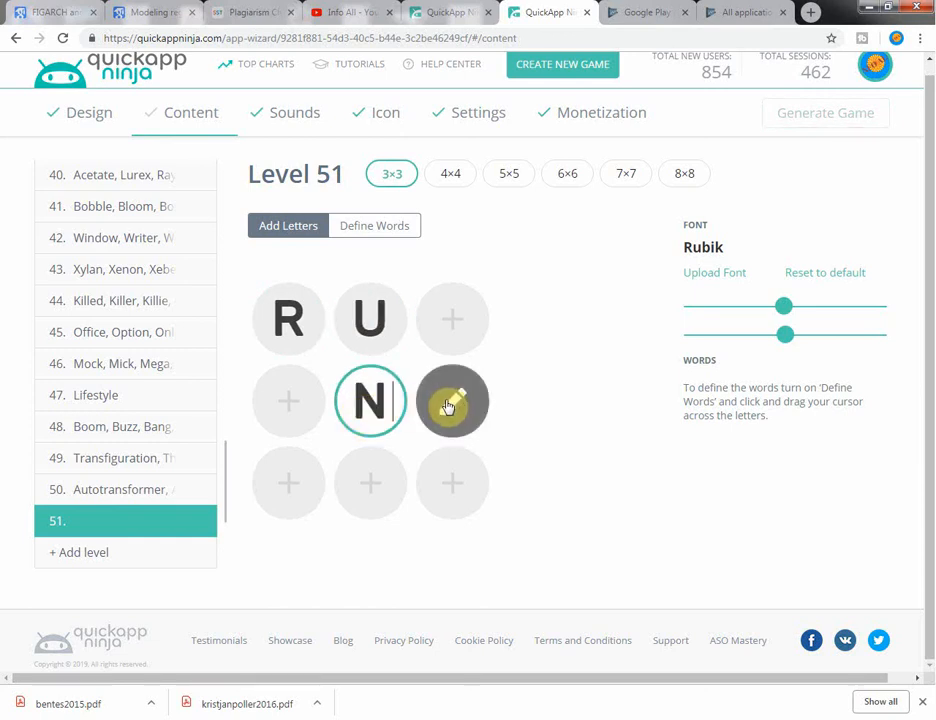
# Try placing P, A and M across the grid's last row and clear the P and M cells.
pyautogui.click(305, 414)
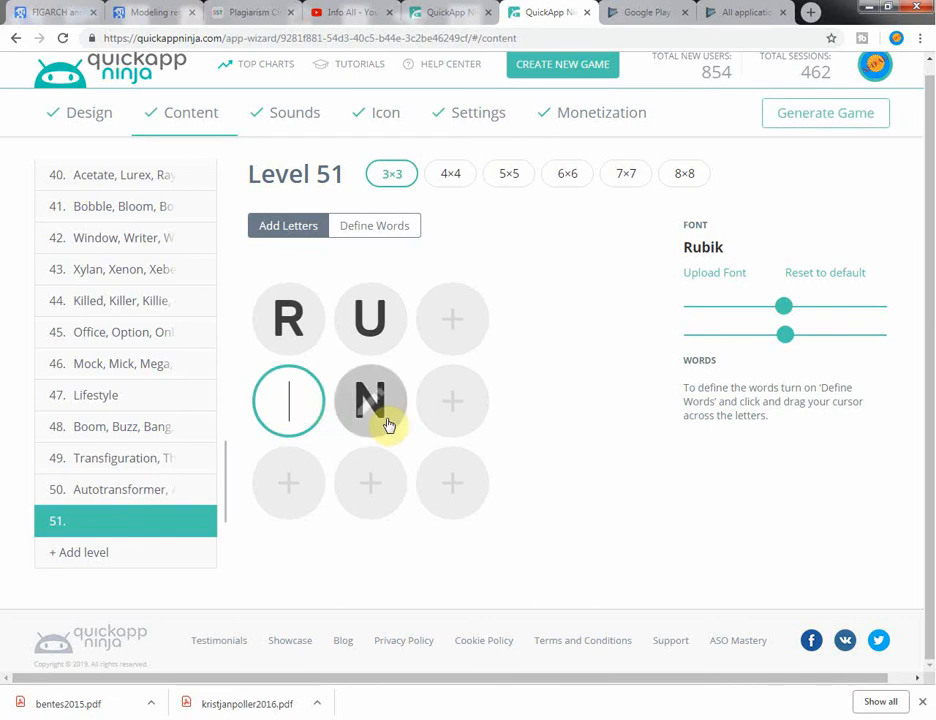
pyautogui.click(472, 485)
pyautogui.write('M')
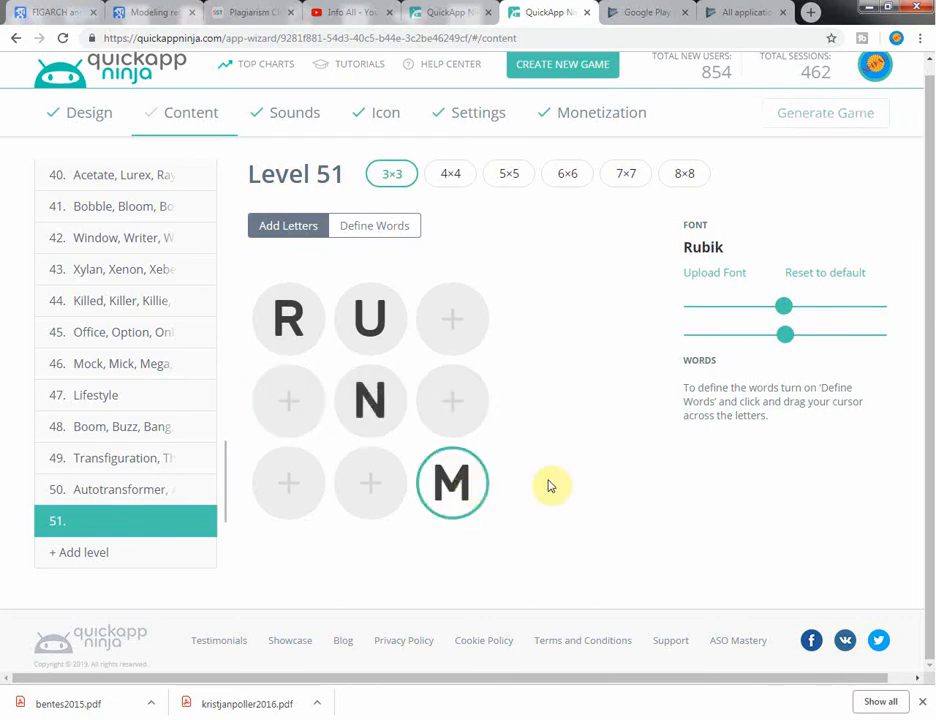
pyautogui.click(371, 491)
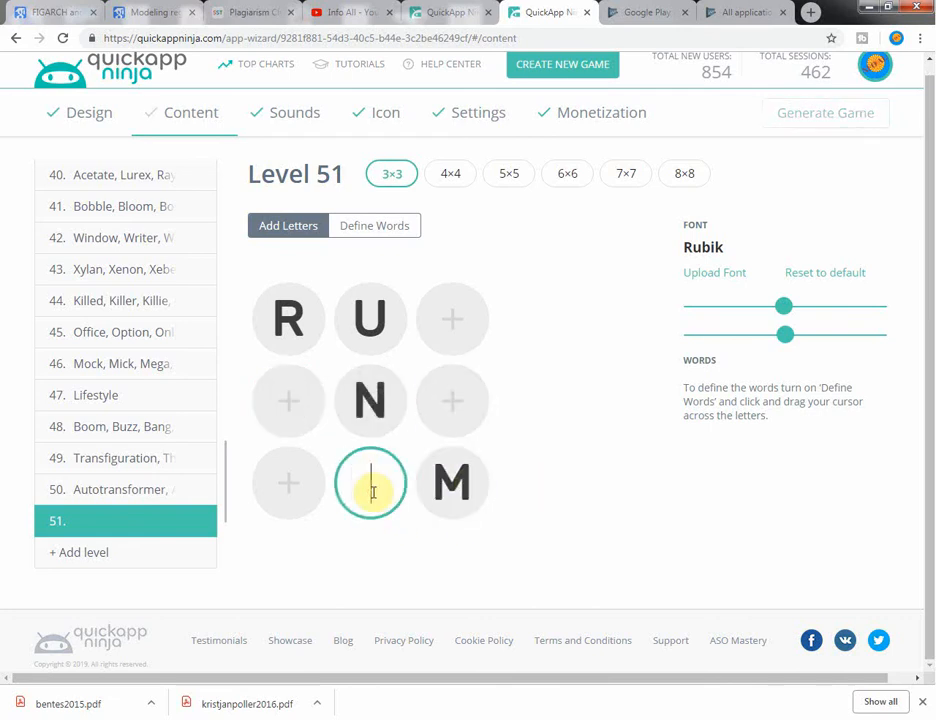
pyautogui.click(292, 503)
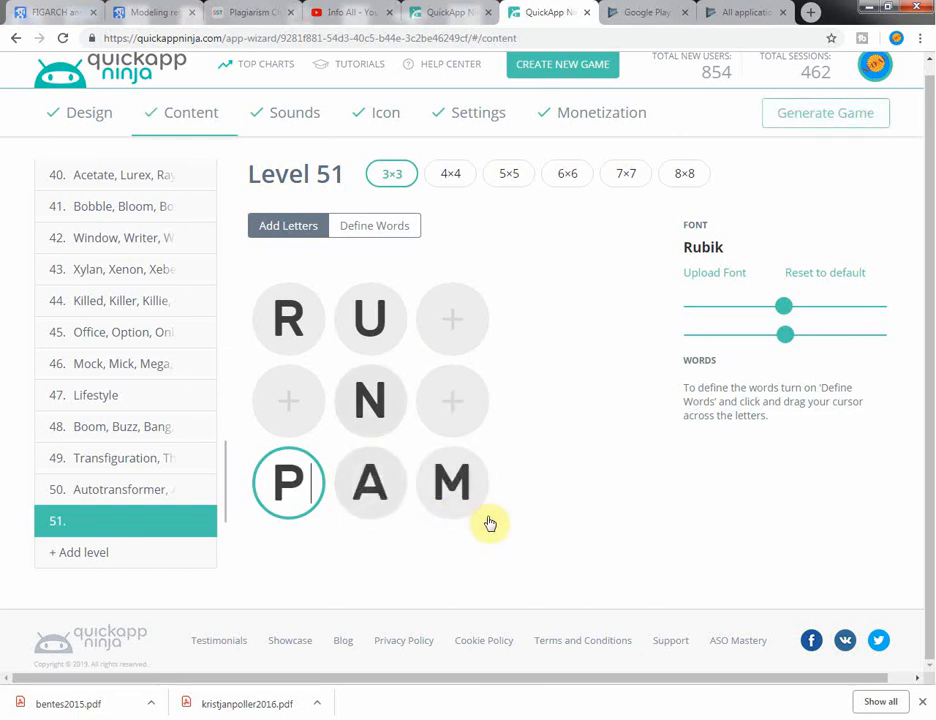
pyautogui.press('BackSpace')
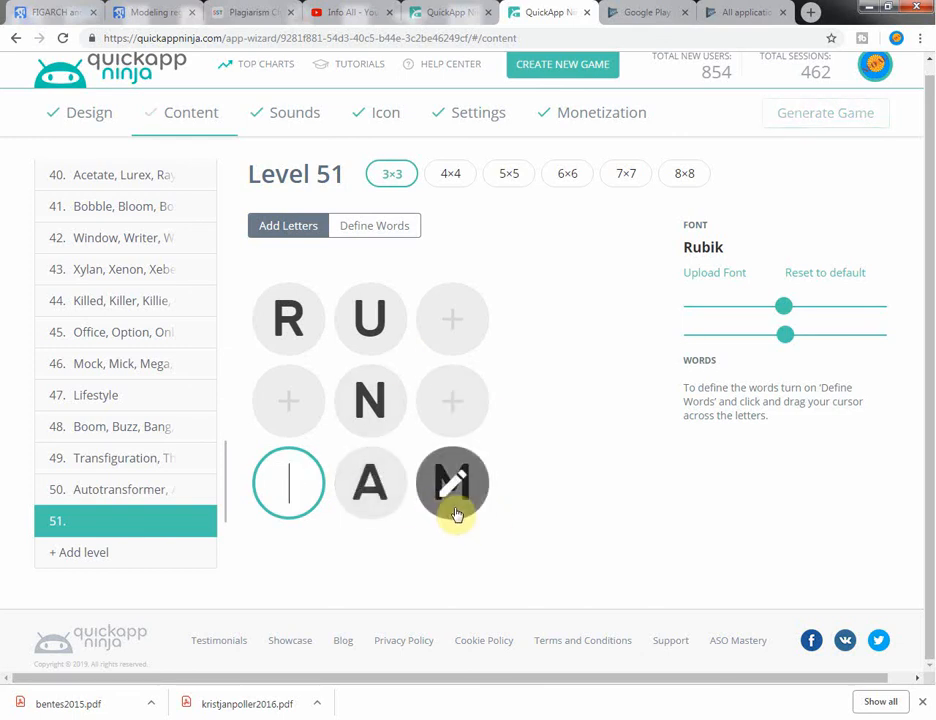
pyautogui.click(472, 488)
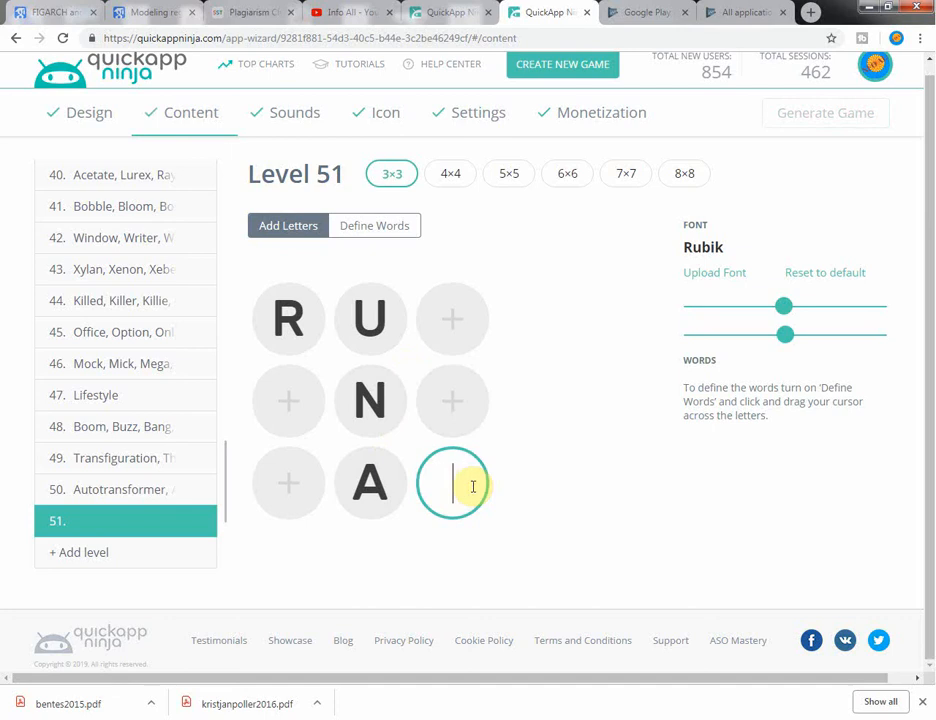
# Enter M in the last row's middle cell, A in its first cell, and P in the second row's first cell.
pyautogui.click(393, 485)
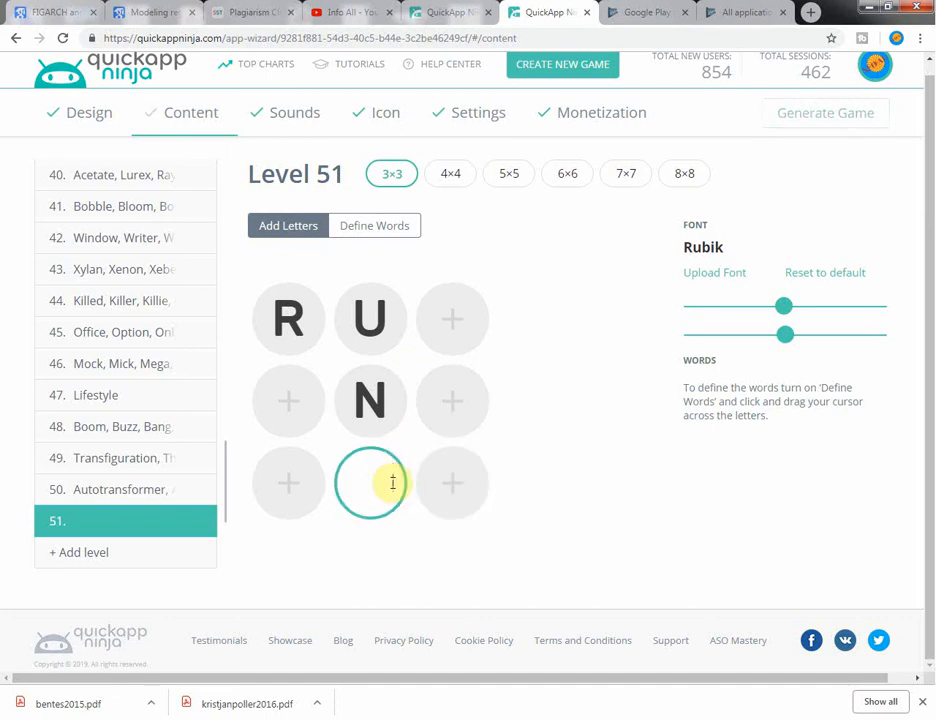
pyautogui.click(305, 483)
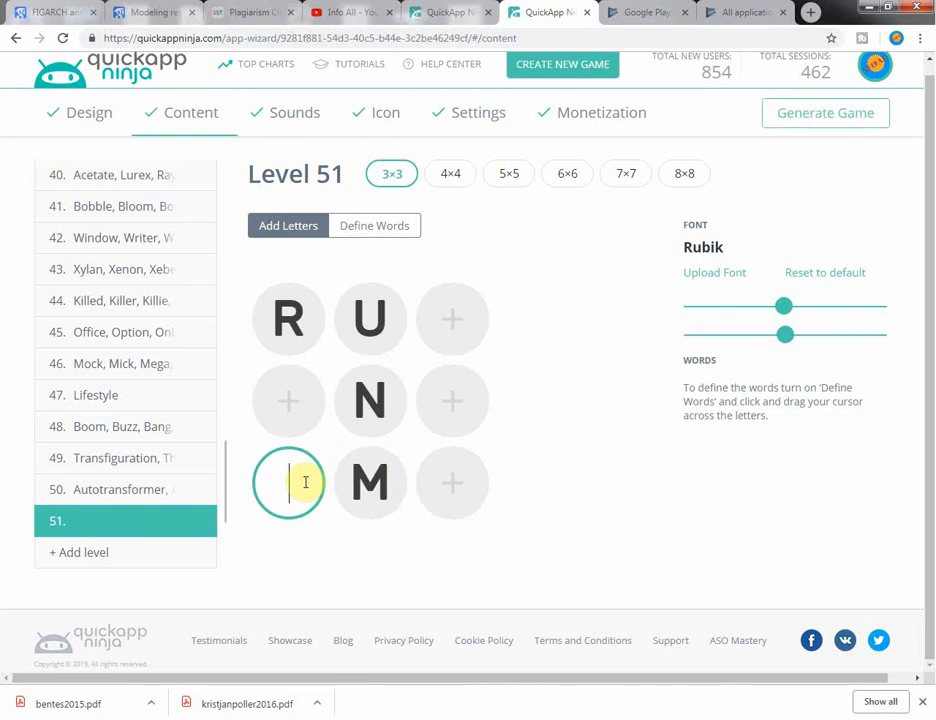
pyautogui.click(313, 423)
pyautogui.write('P')
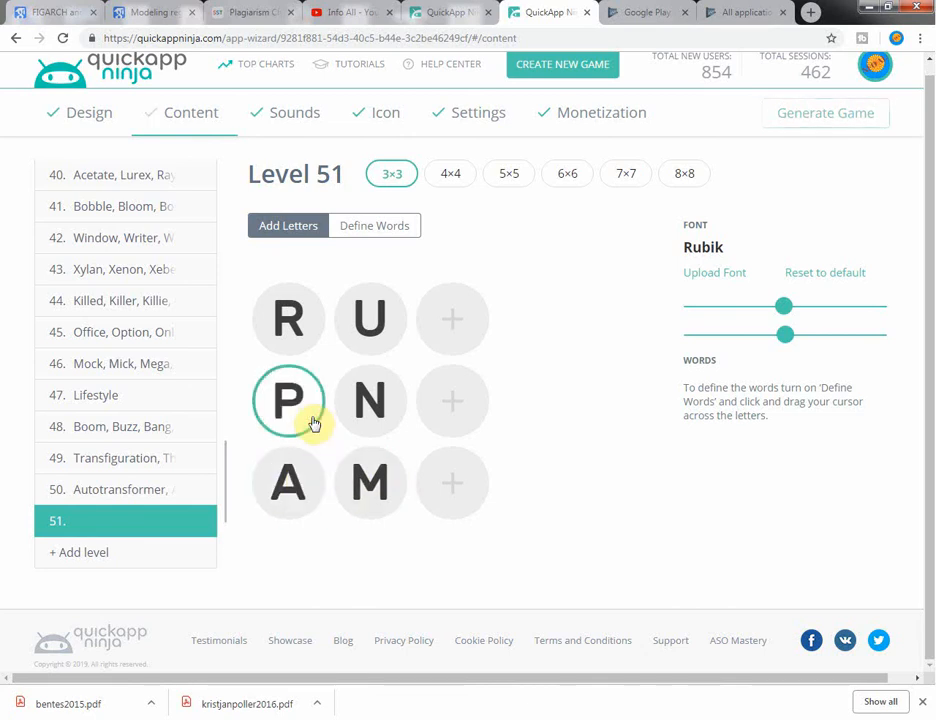
# Fill the grid's third column from the last row upward with the letters T, H and E.
pyautogui.click(459, 493)
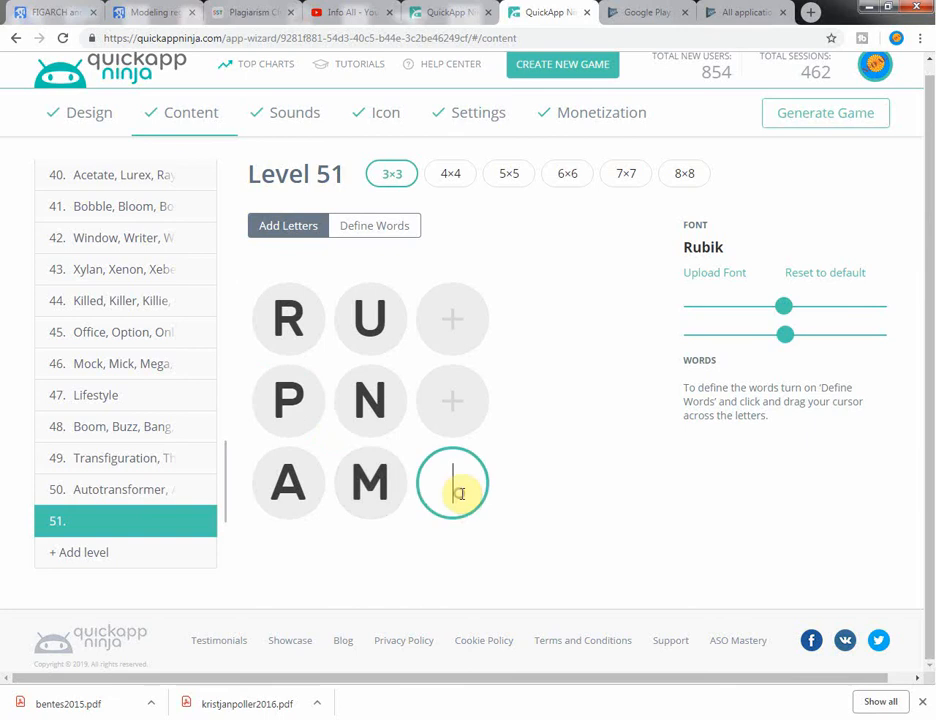
pyautogui.write('T')
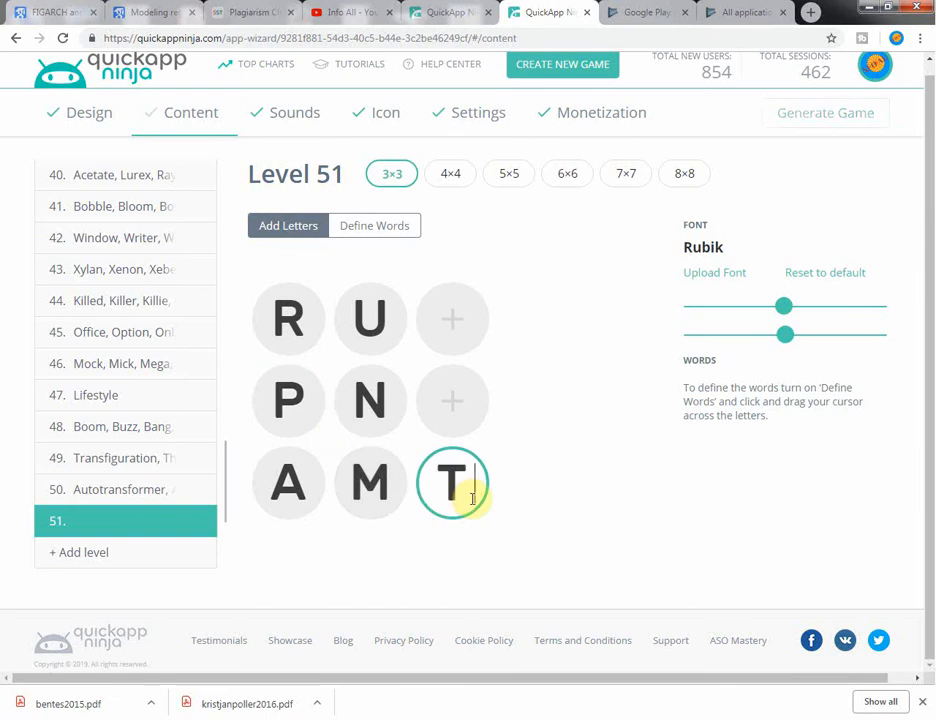
pyautogui.click(468, 404)
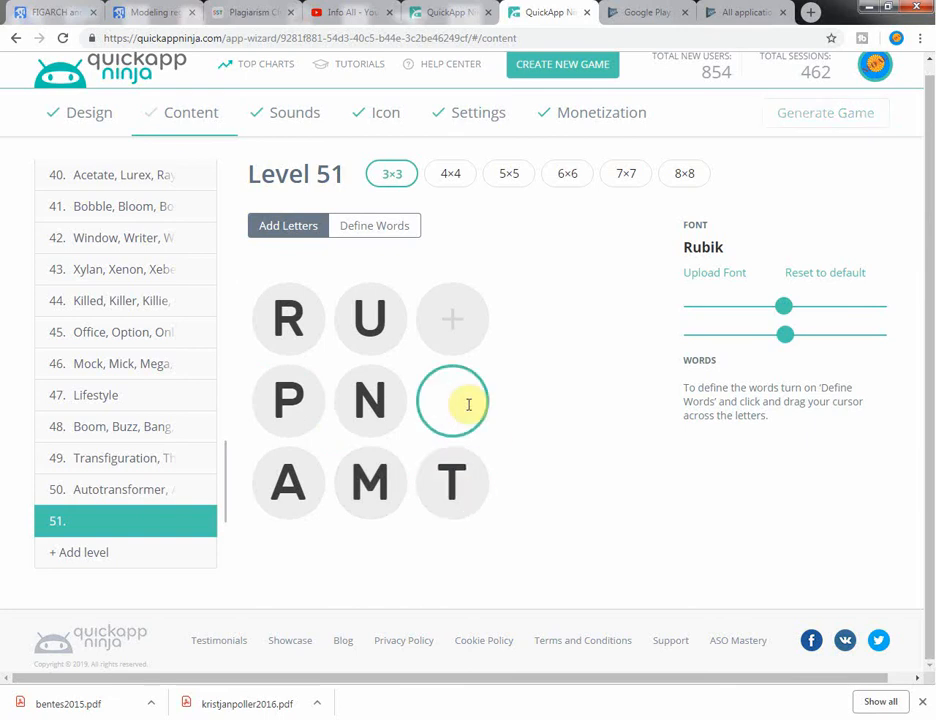
pyautogui.write('H')
pyautogui.click(478, 320)
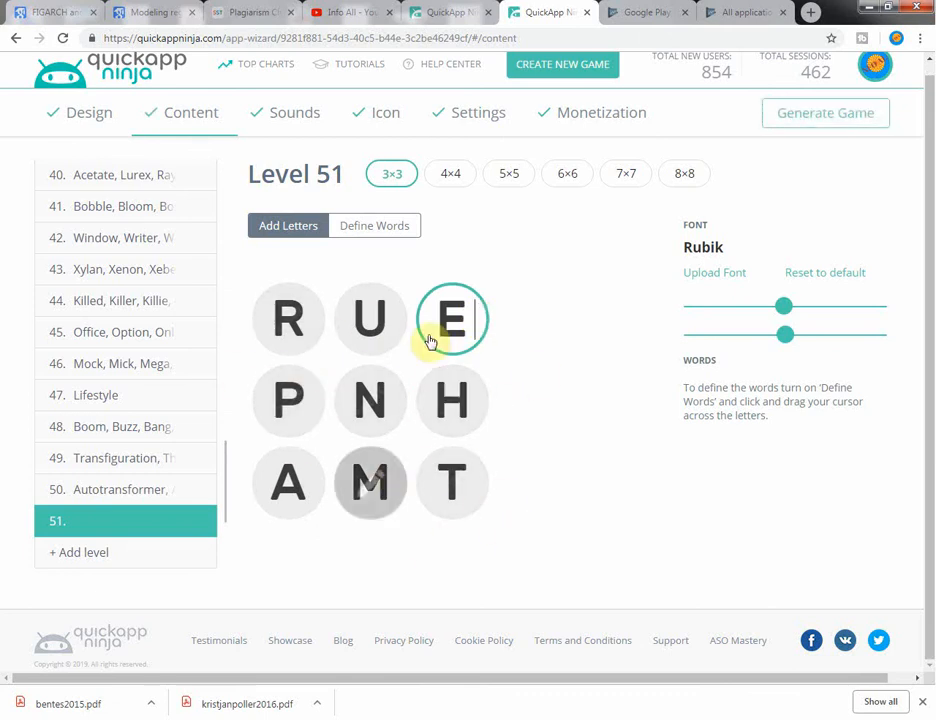
# Define the word Run for level 51 by connecting the letters R, U and N in the grid.
pyautogui.click(370, 228)
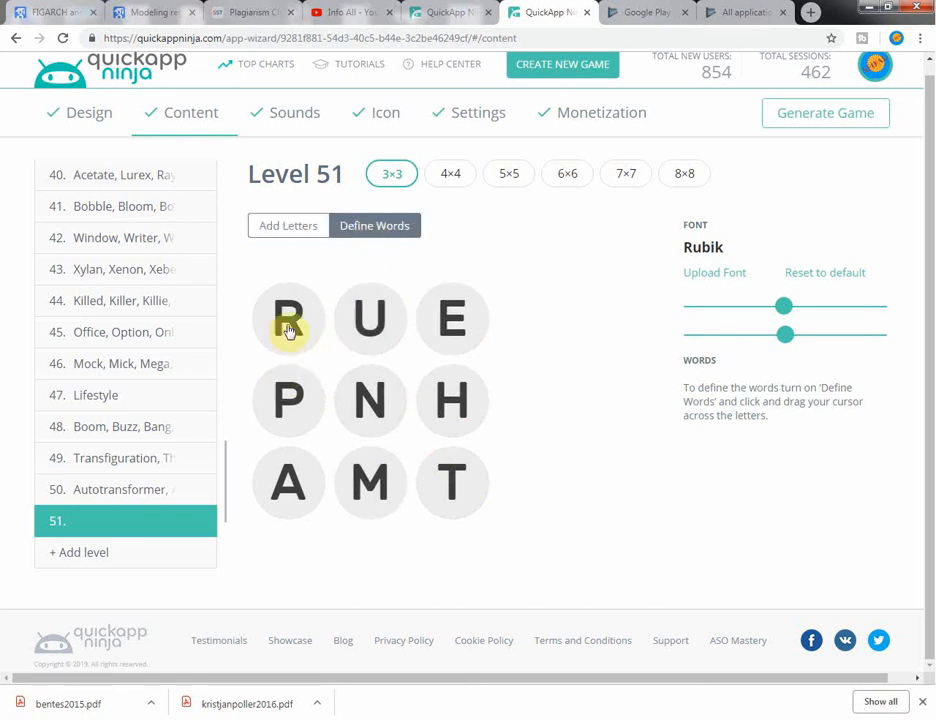
pyautogui.moveTo(288, 330)
pyautogui.mouseDown()
pyautogui.moveTo(371, 331)
pyautogui.moveTo(378, 413)
pyautogui.mouseUp()
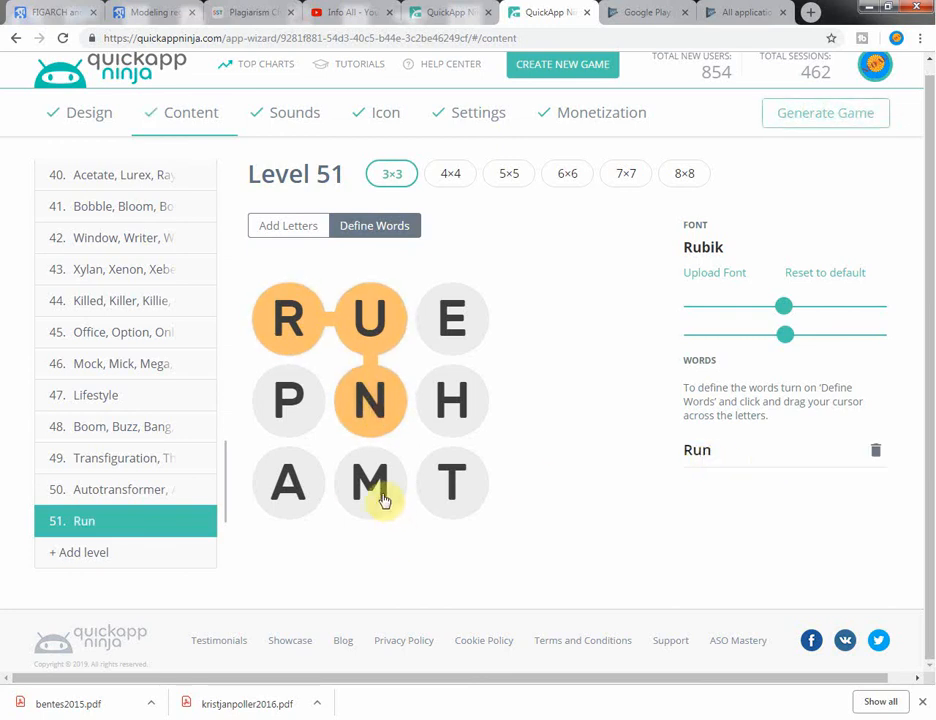
# Define the words Map and The for level 51 by connecting their letters in the grid.
pyautogui.moveTo(384, 500)
pyautogui.mouseDown()
pyautogui.moveTo(368, 490)
pyautogui.moveTo(303, 497)
pyautogui.mouseUp()
pyautogui.moveTo(285, 452); pyautogui.dragTo(287, 411)
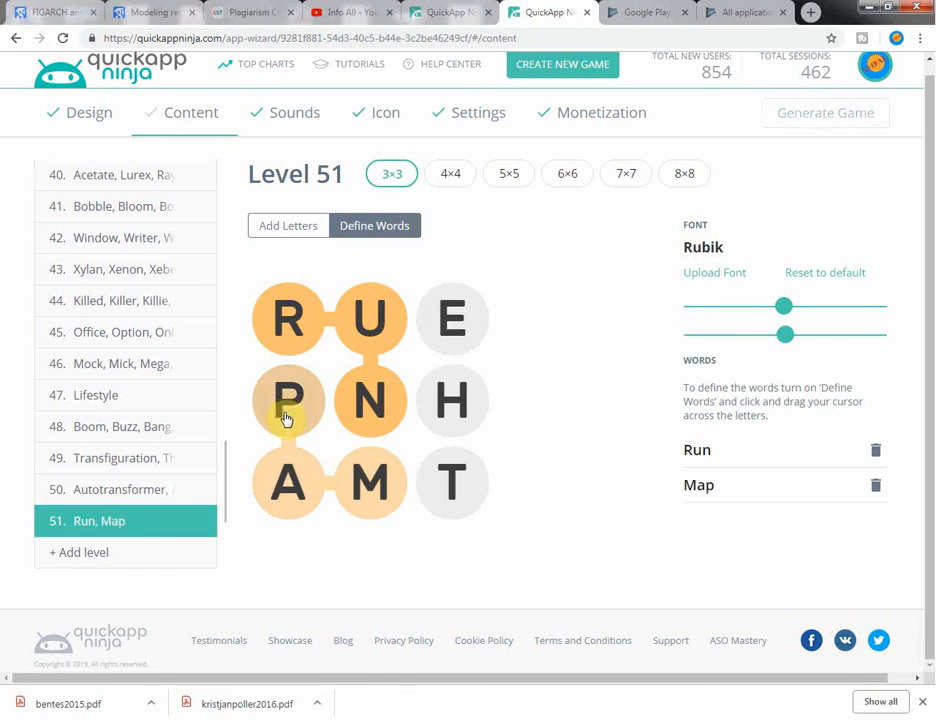
pyautogui.moveTo(465, 498); pyautogui.dragTo(466, 342)
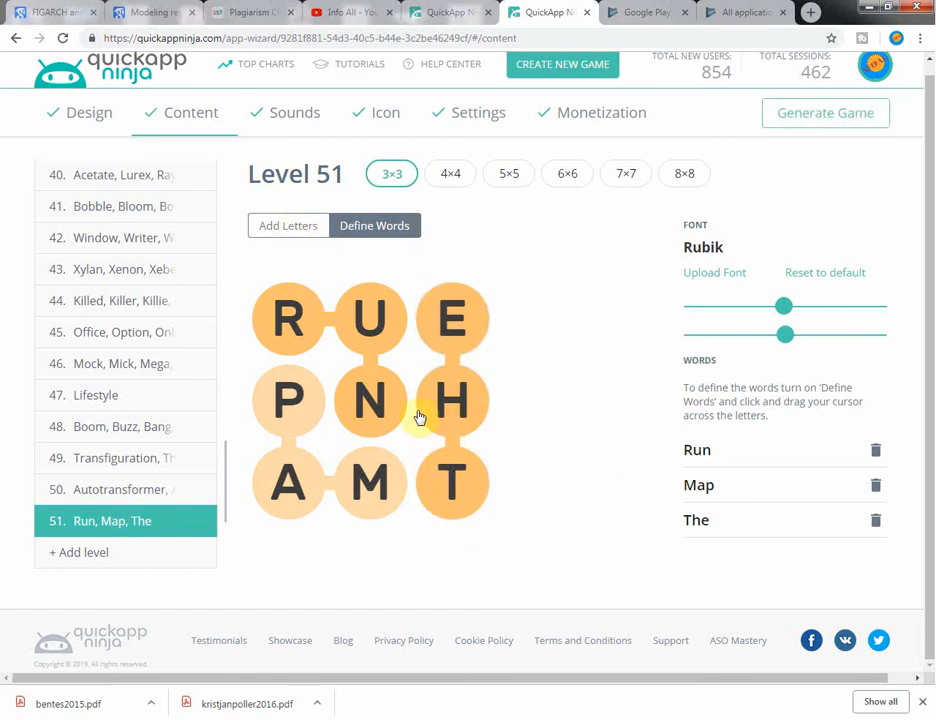
pyautogui.click(298, 230)
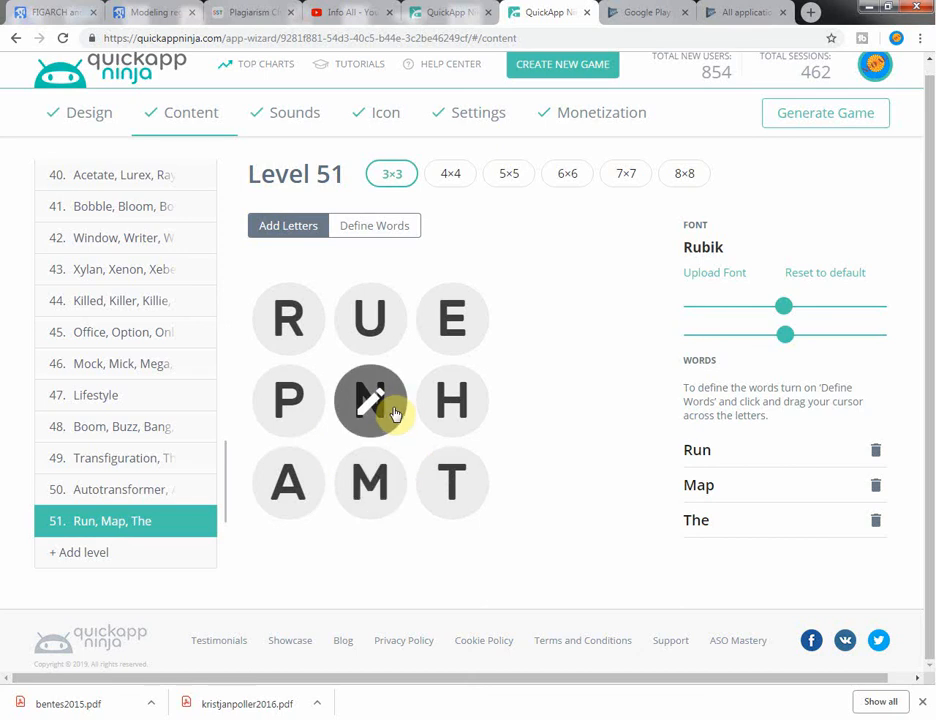
pyautogui.click(386, 230)
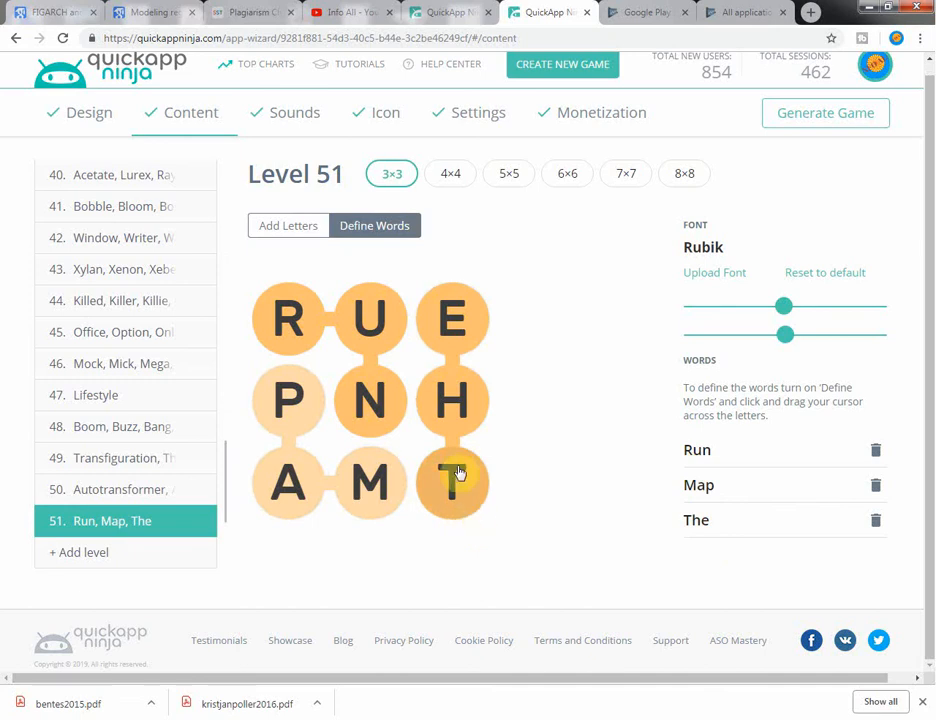
# Examine level 50's 8×8 grid both as plain letters and with its defined words.
pyautogui.click(128, 497)
pyautogui.scroll(-1, 450, 490)
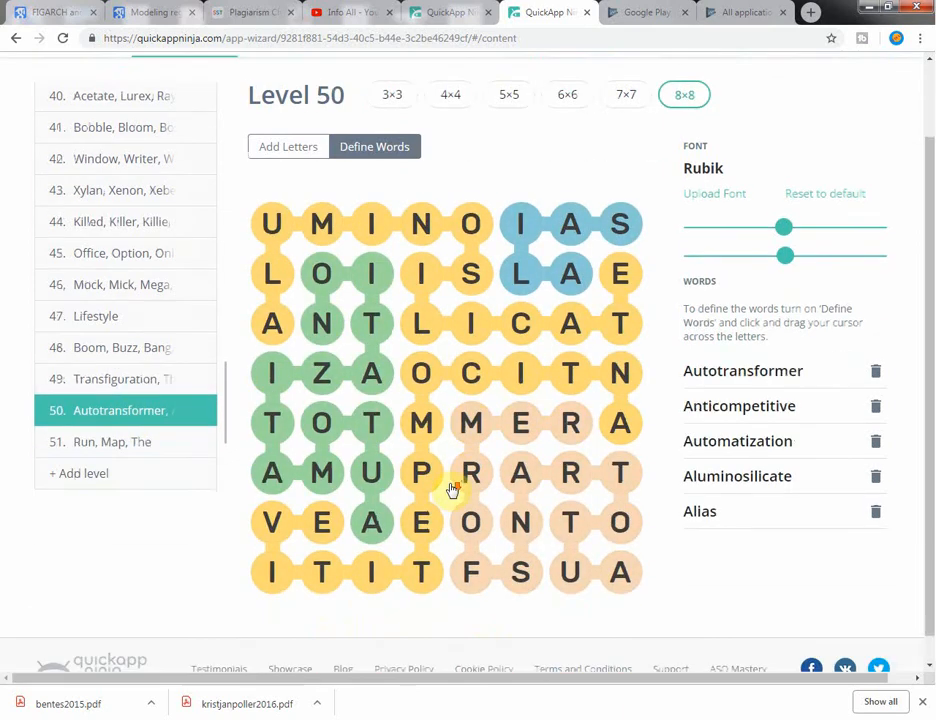
pyautogui.scroll(2, 447, 488)
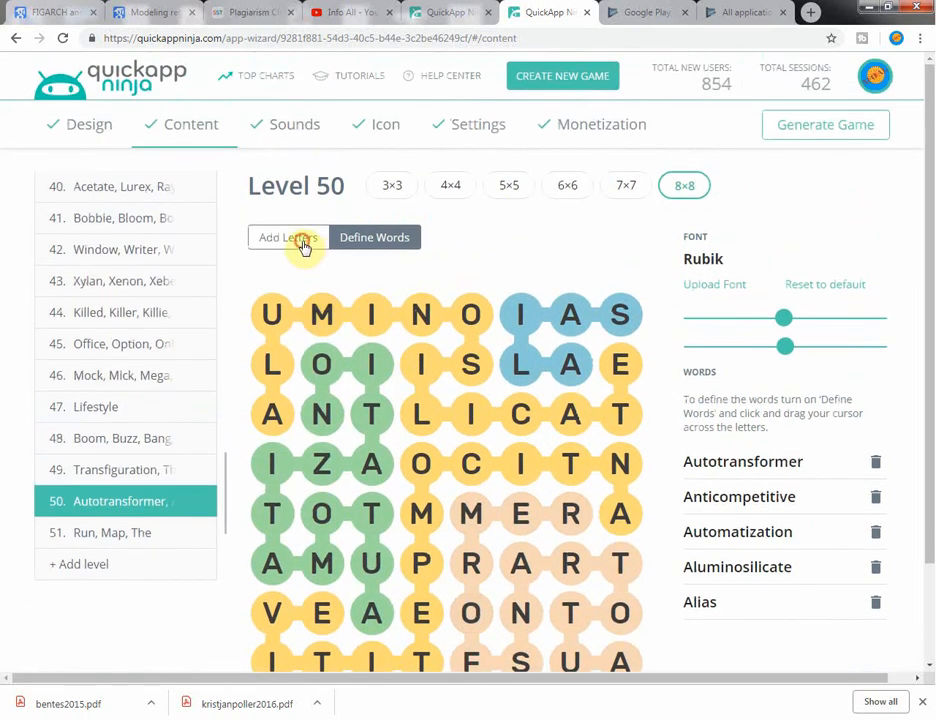
pyautogui.click(304, 247)
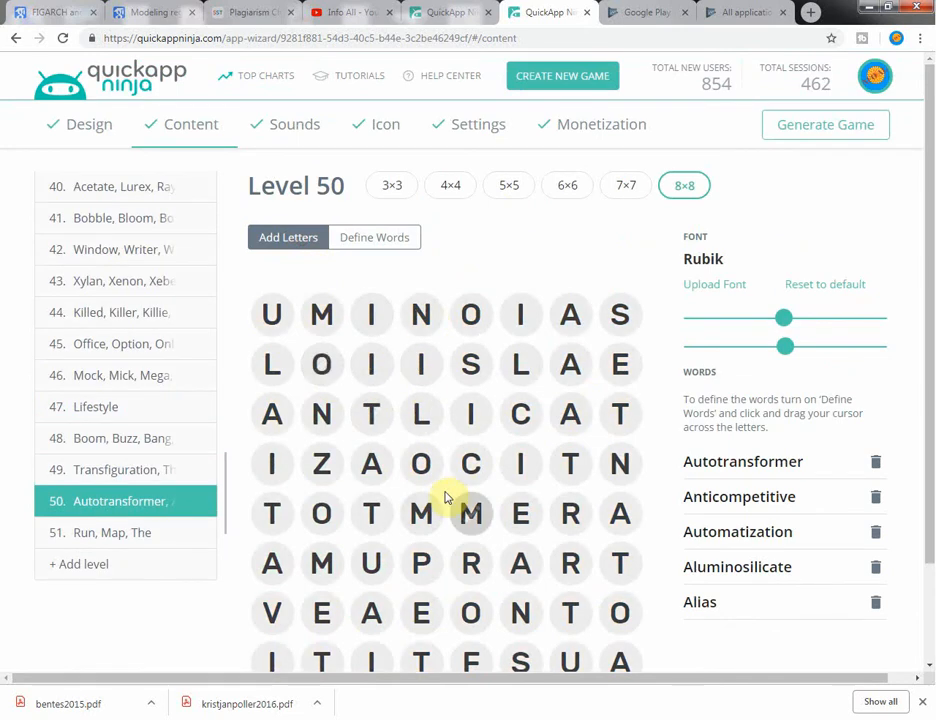
pyautogui.scroll(-2, 453, 494)
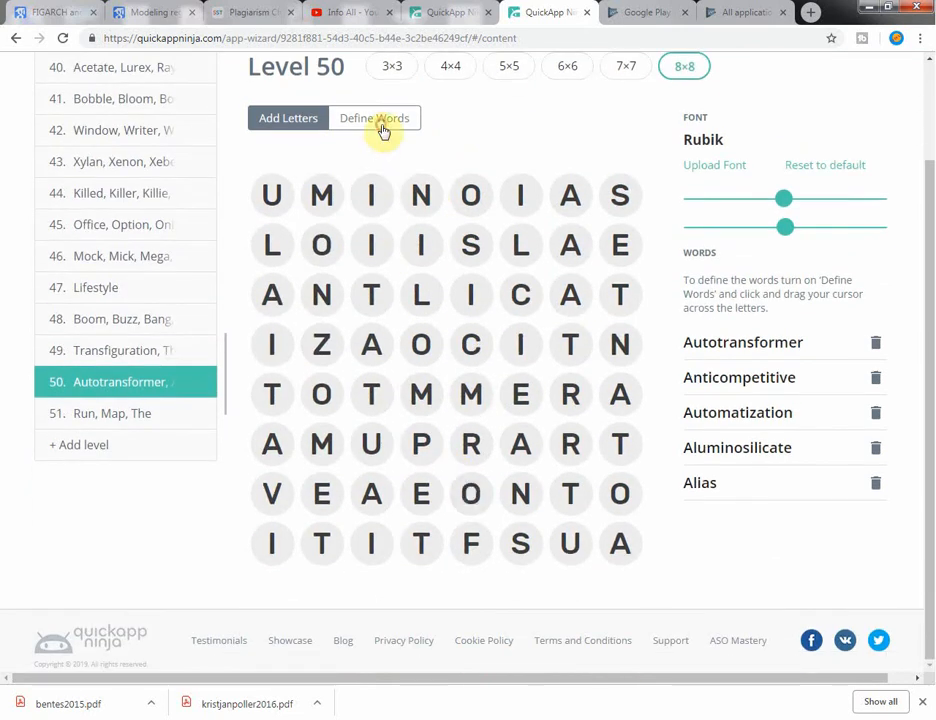
pyautogui.click(383, 125)
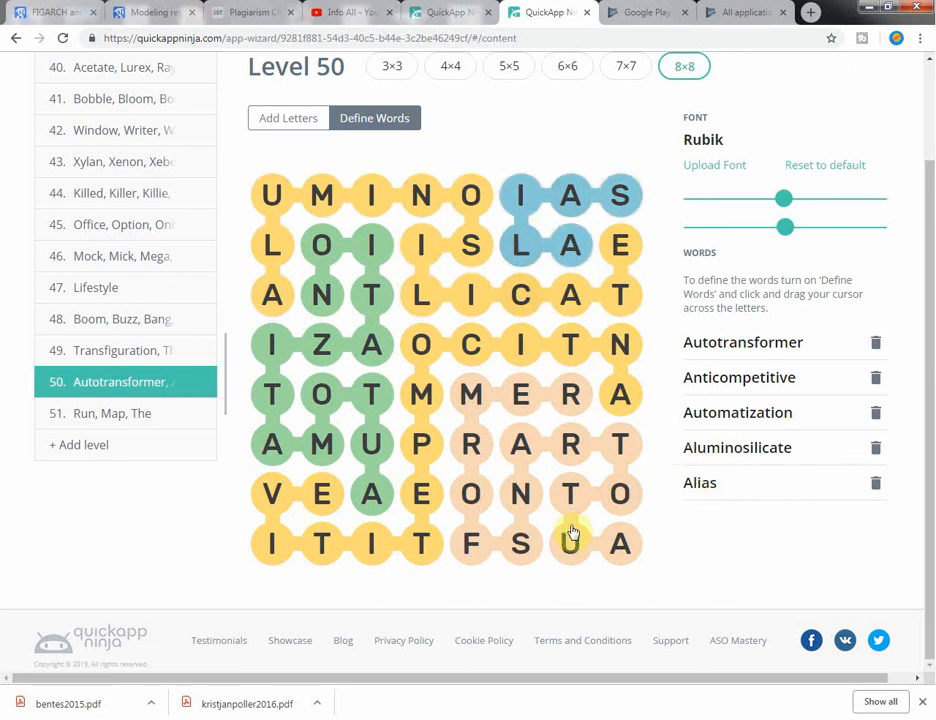
pyautogui.scroll(1, 478, 528)
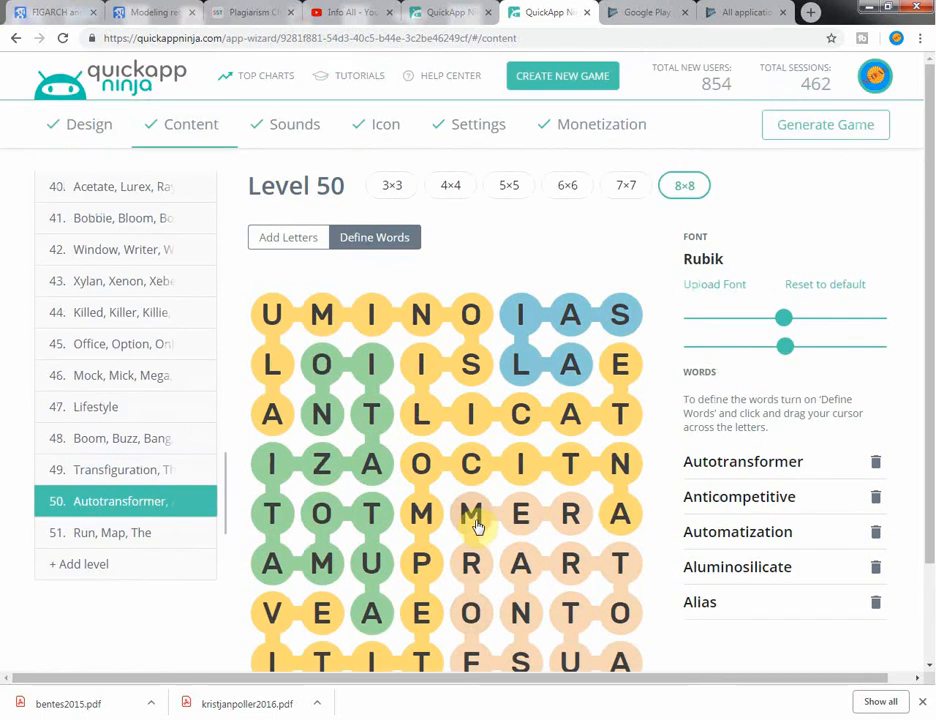
# Delete level 51 from the game's level list.
pyautogui.click(135, 539)
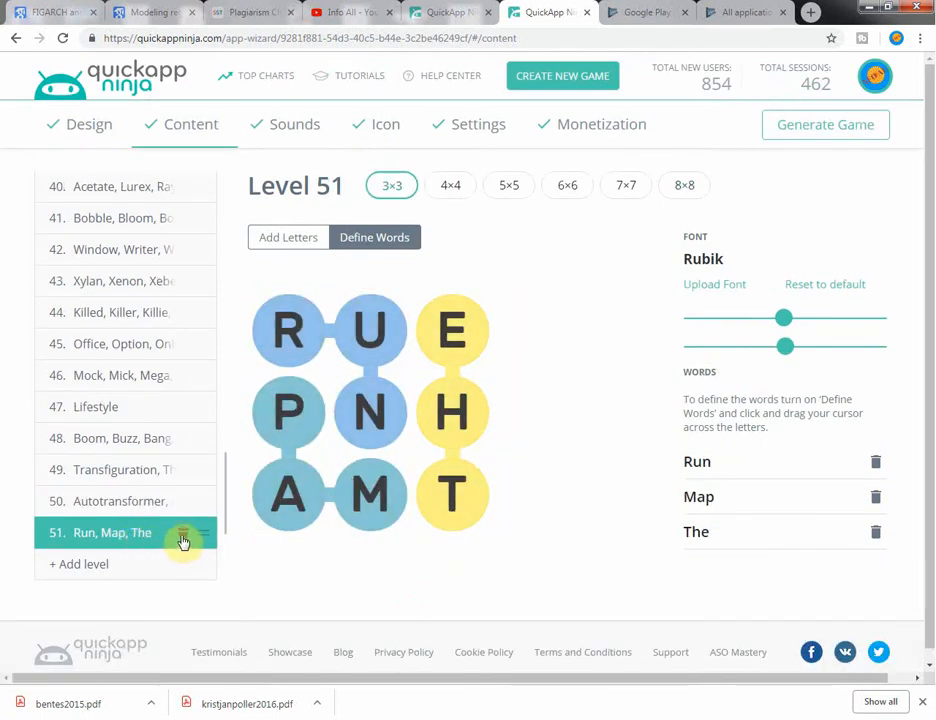
pyautogui.click(182, 541)
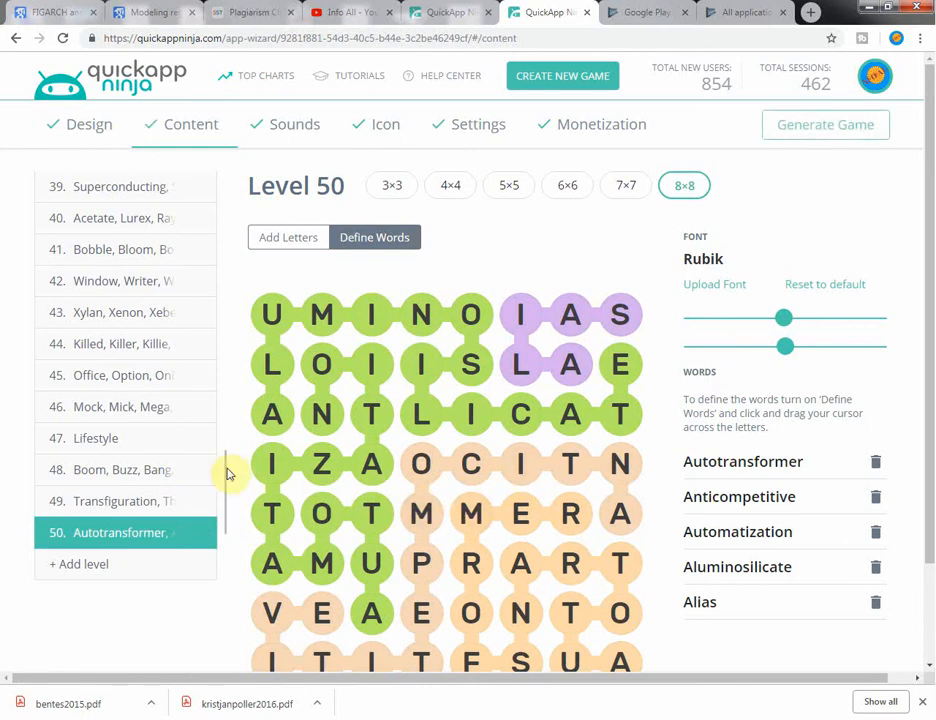
pyautogui.moveTo(228, 486); pyautogui.dragTo(194, 547)
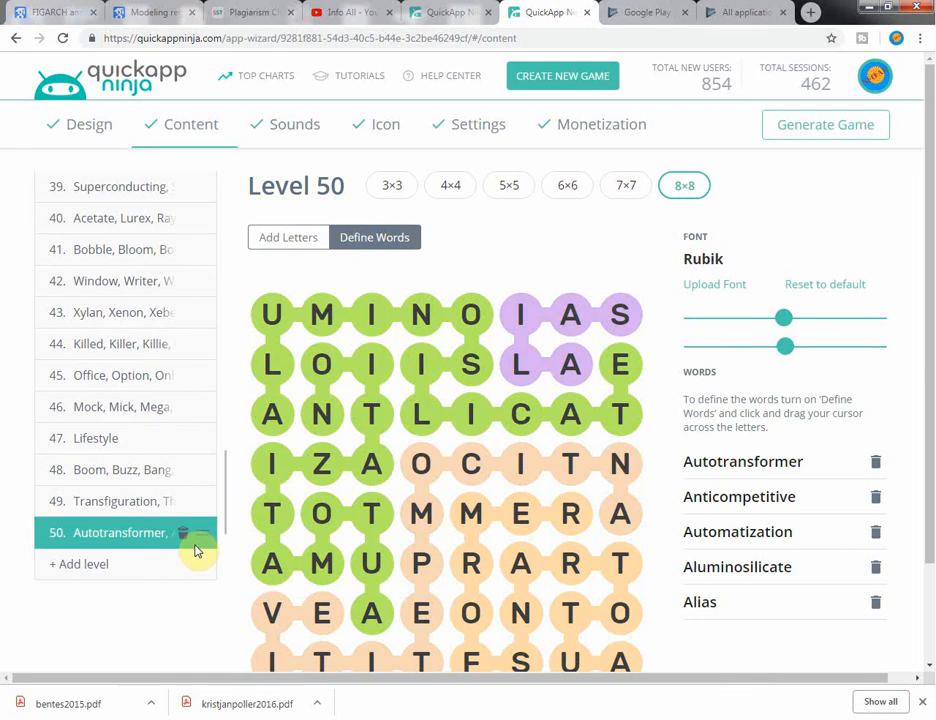
pyautogui.scroll(-1, 505, 472)
pyautogui.scroll(-1, 510, 479)
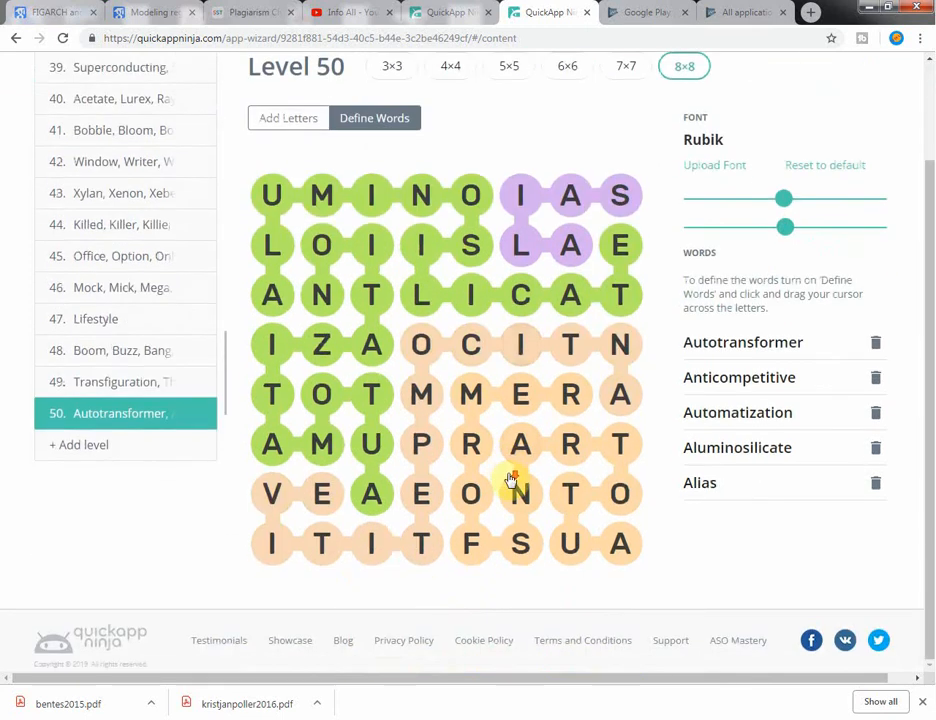
pyautogui.scroll(2, 510, 480)
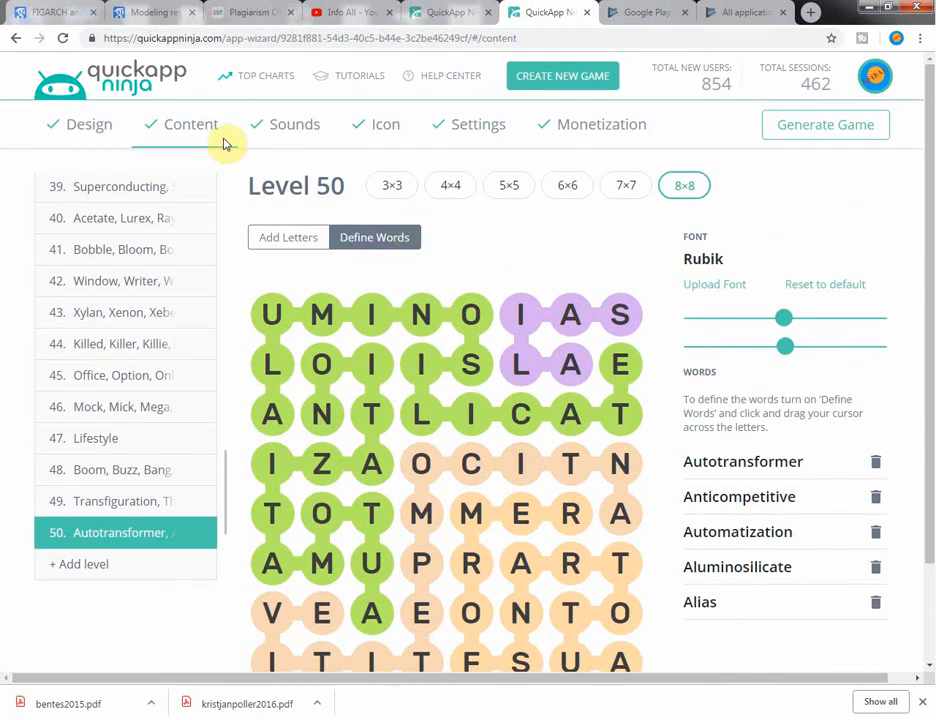
# Open the game's sound settings and play the Game launch sound.
pyautogui.click(296, 132)
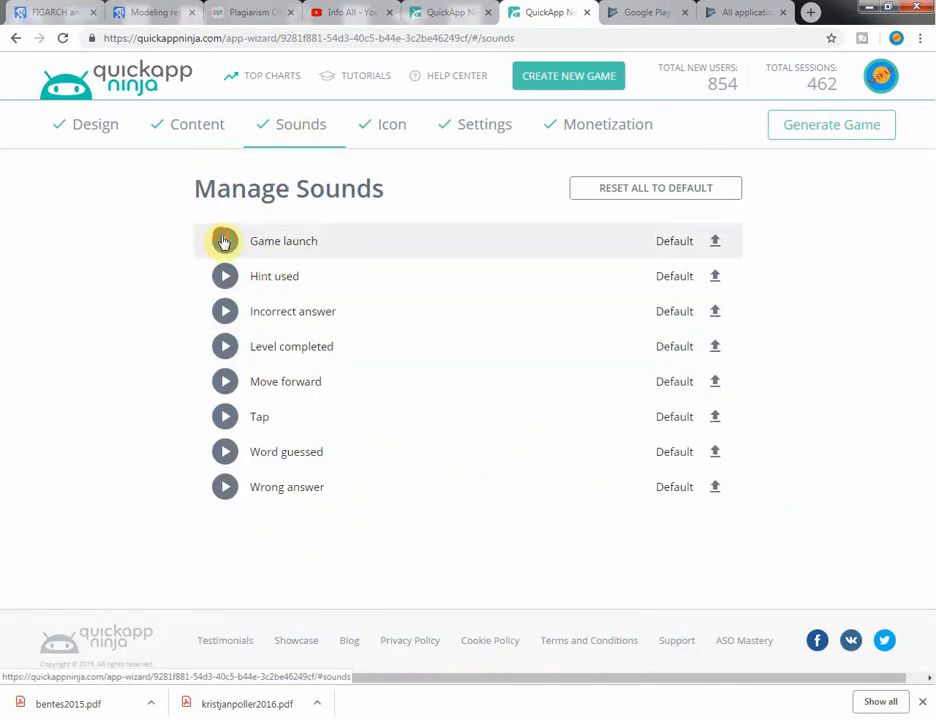
pyautogui.click(224, 241)
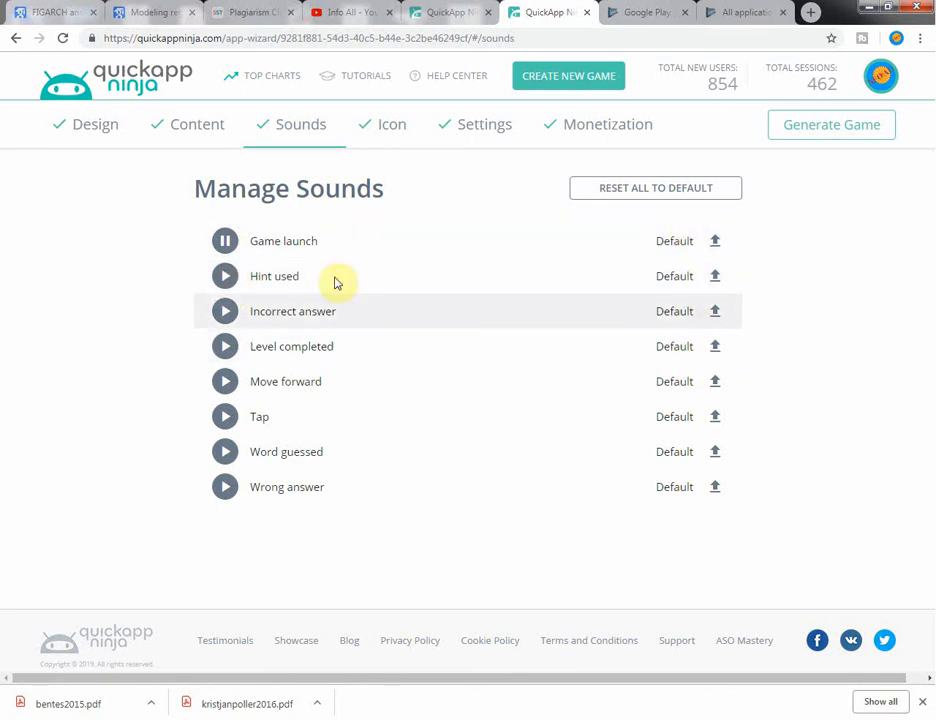
# Examine the game icon options, including circle colors, letters, PSD icon bundles and the store preview.
pyautogui.click(387, 134)
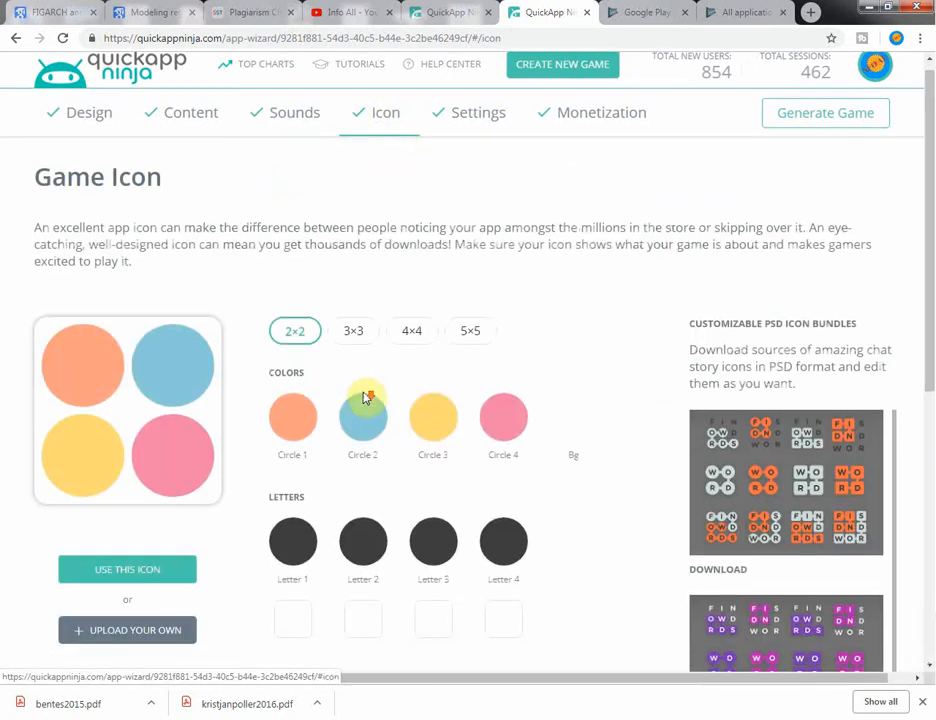
pyautogui.scroll(-5, 183, 566)
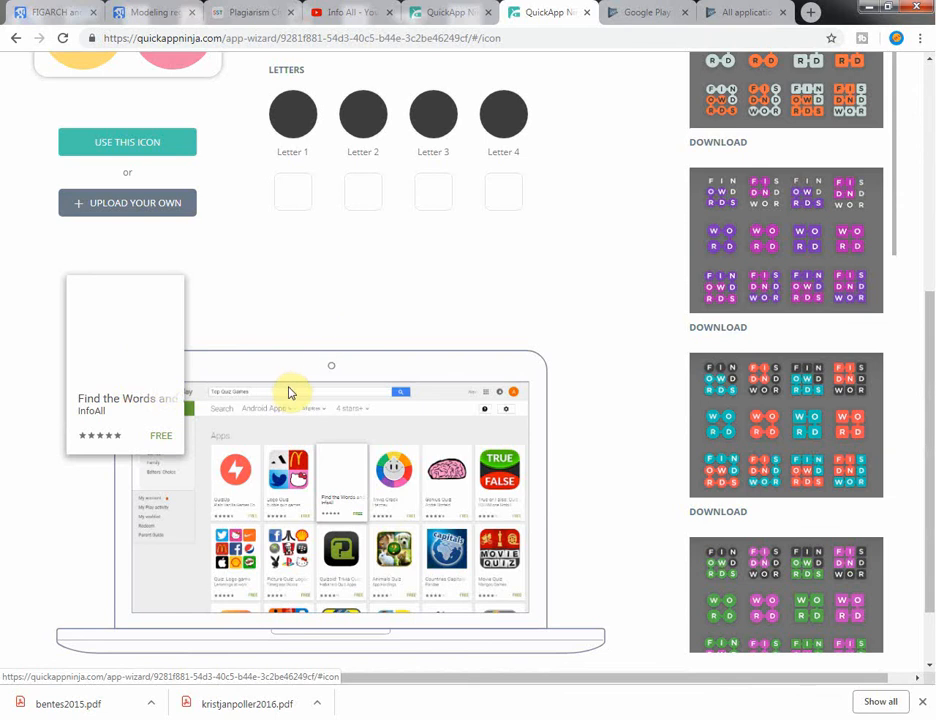
pyautogui.scroll(3, 360, 358)
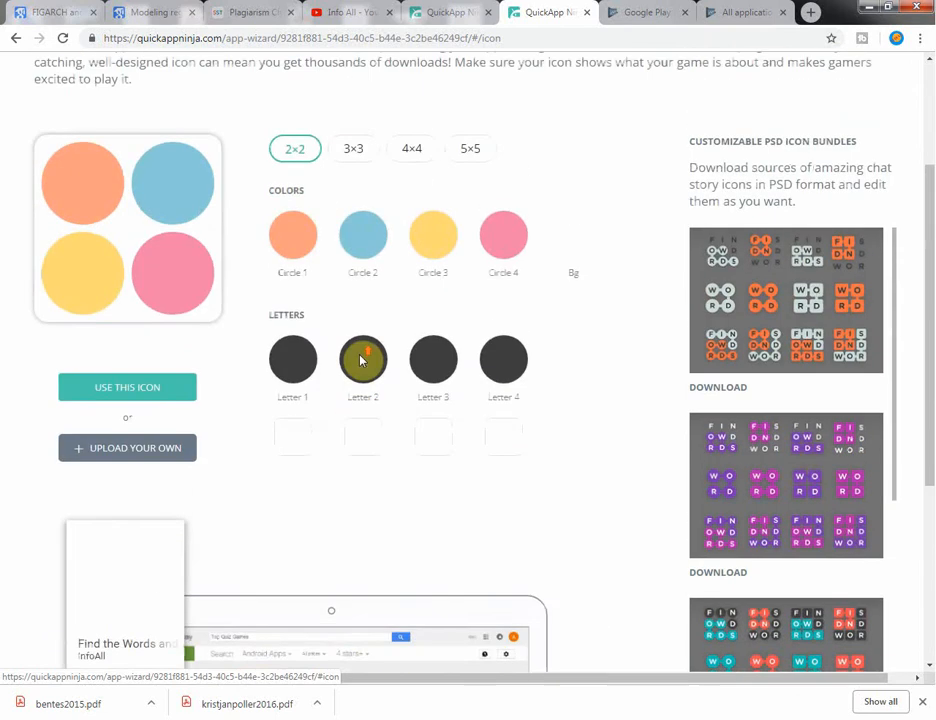
pyautogui.scroll(-4, 360, 362)
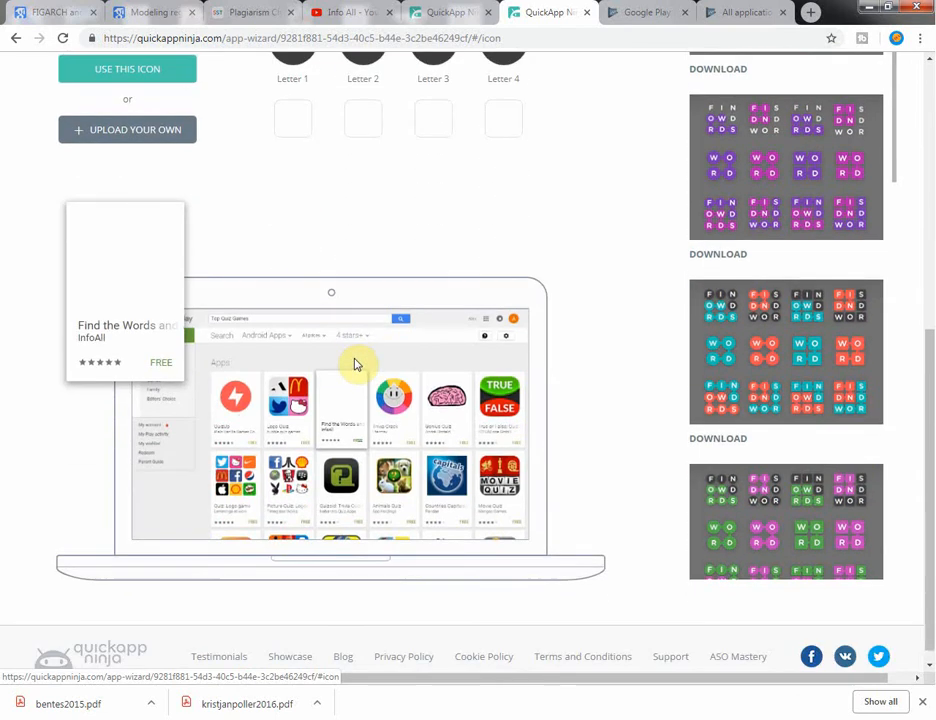
pyautogui.scroll(3, 355, 359)
pyautogui.scroll(-3, 240, 414)
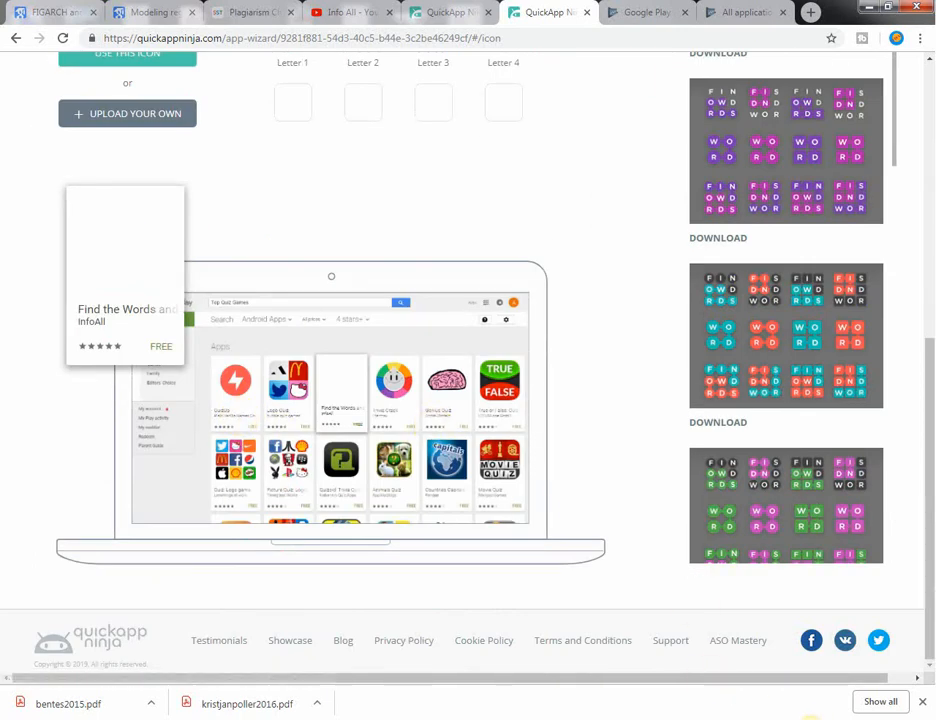
pyautogui.click(811, 719)
pyautogui.click(330, 217)
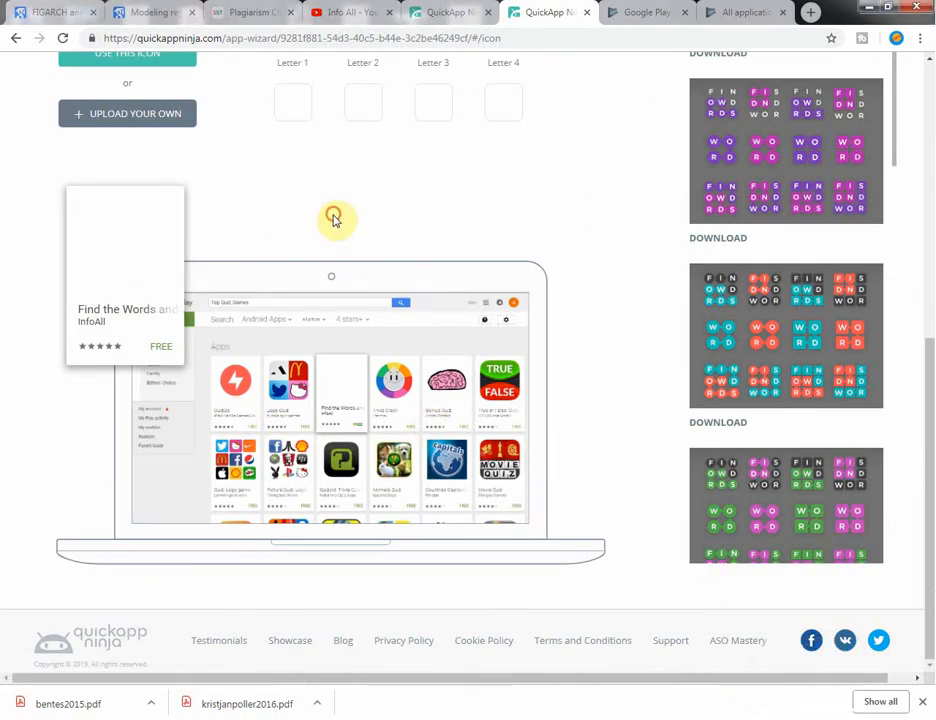
pyautogui.scroll(3, 278, 456)
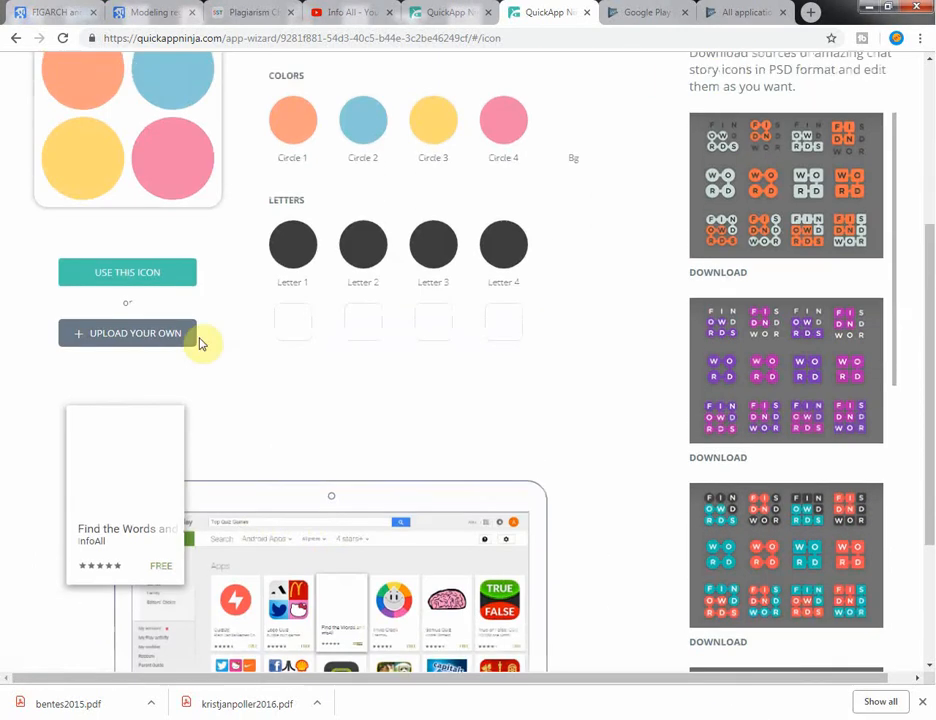
# Upload the 8x8 PNG image from the Desktop as the game's own icon and check it in the store preview.
pyautogui.click(125, 335)
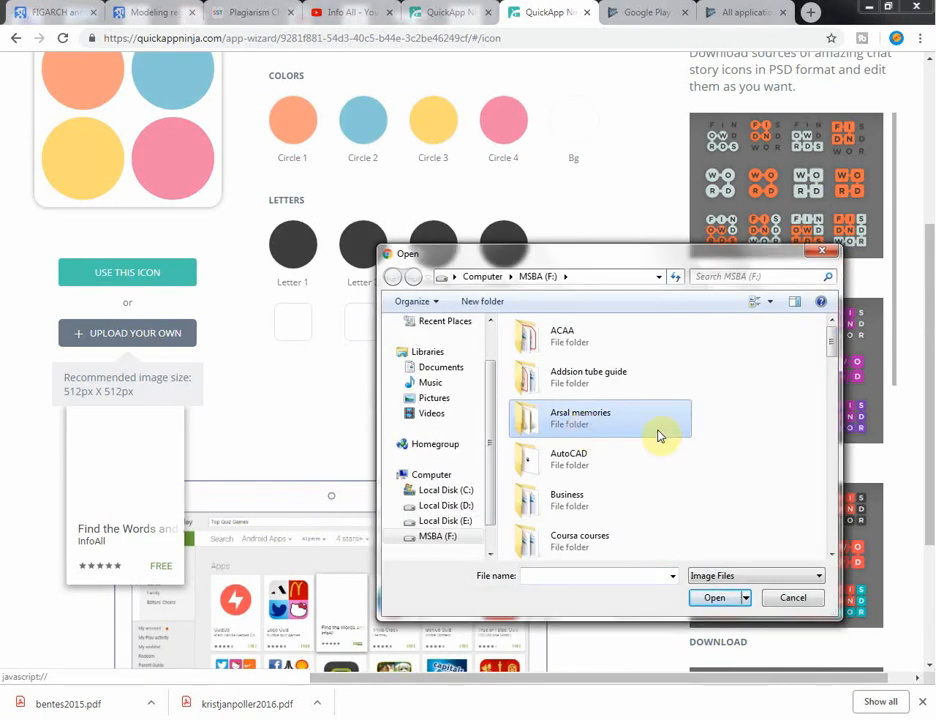
pyautogui.moveTo(831, 340)
pyautogui.mouseDown()
pyautogui.moveTo(832, 367)
pyautogui.moveTo(833, 333)
pyautogui.mouseUp()
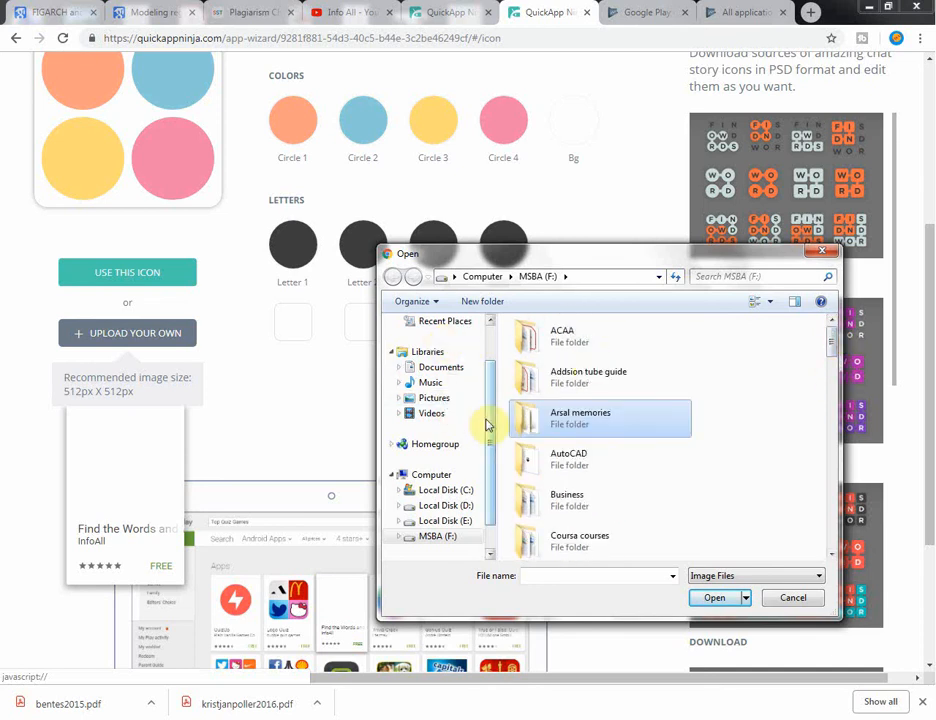
pyautogui.moveTo(488, 419); pyautogui.dragTo(495, 372)
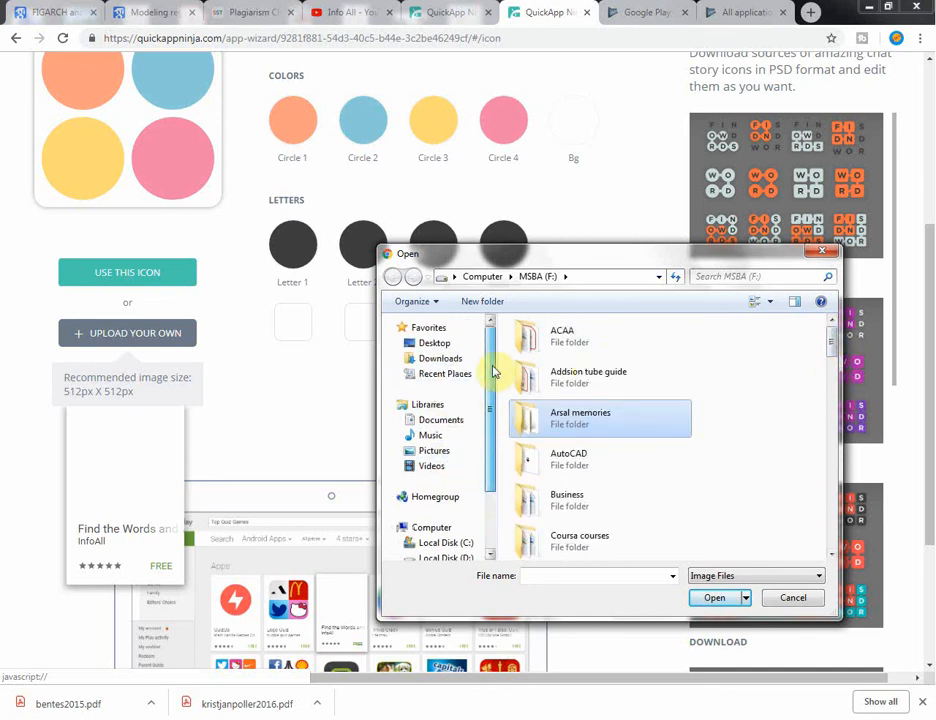
pyautogui.click(430, 343)
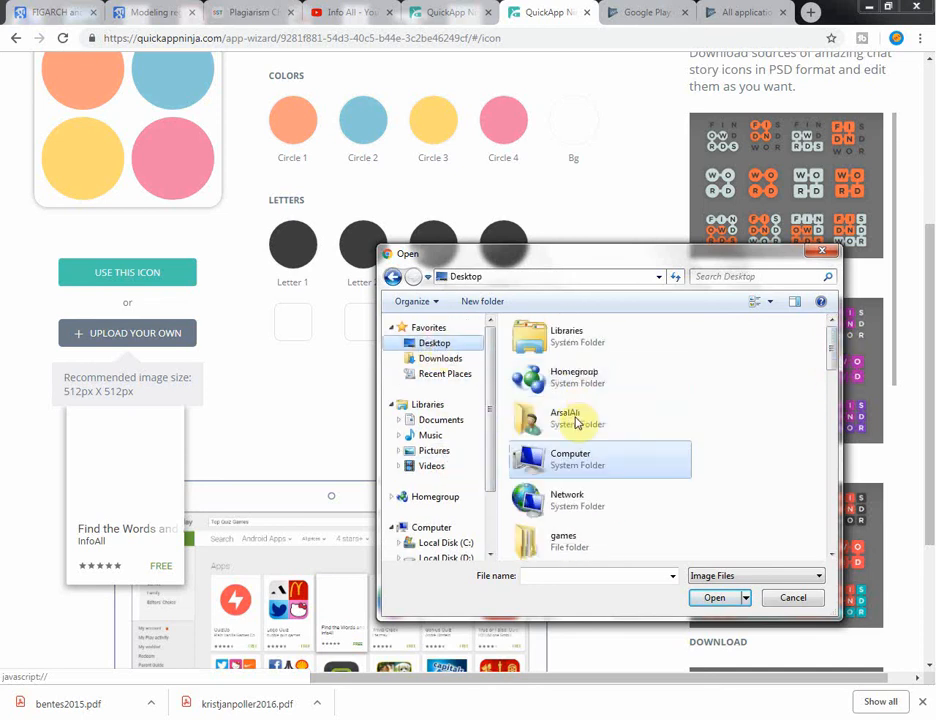
pyautogui.doubleClick(614, 456)
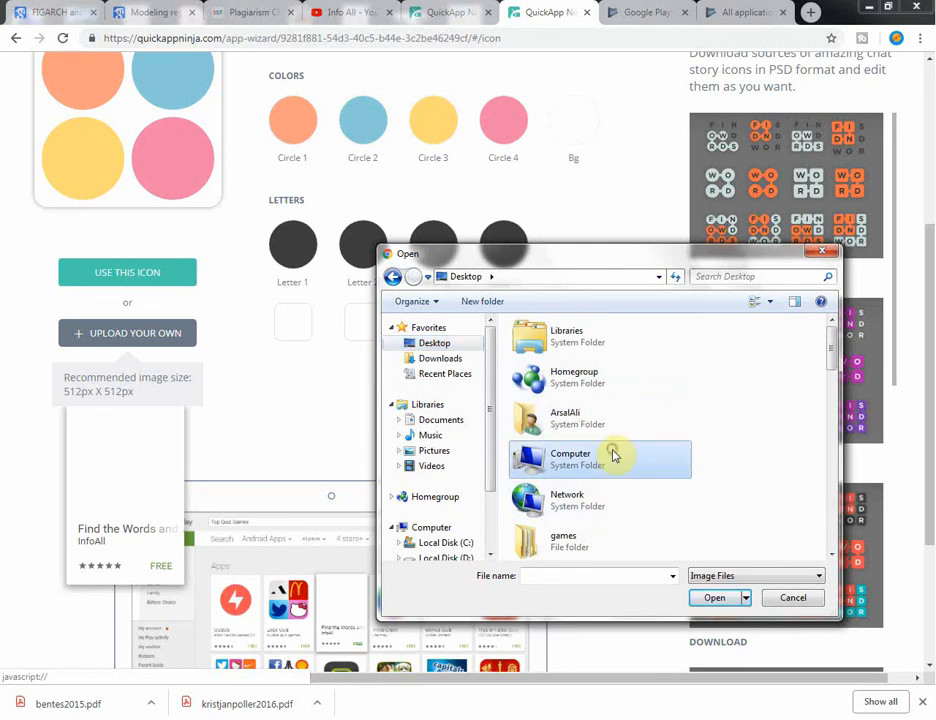
pyautogui.press('8')
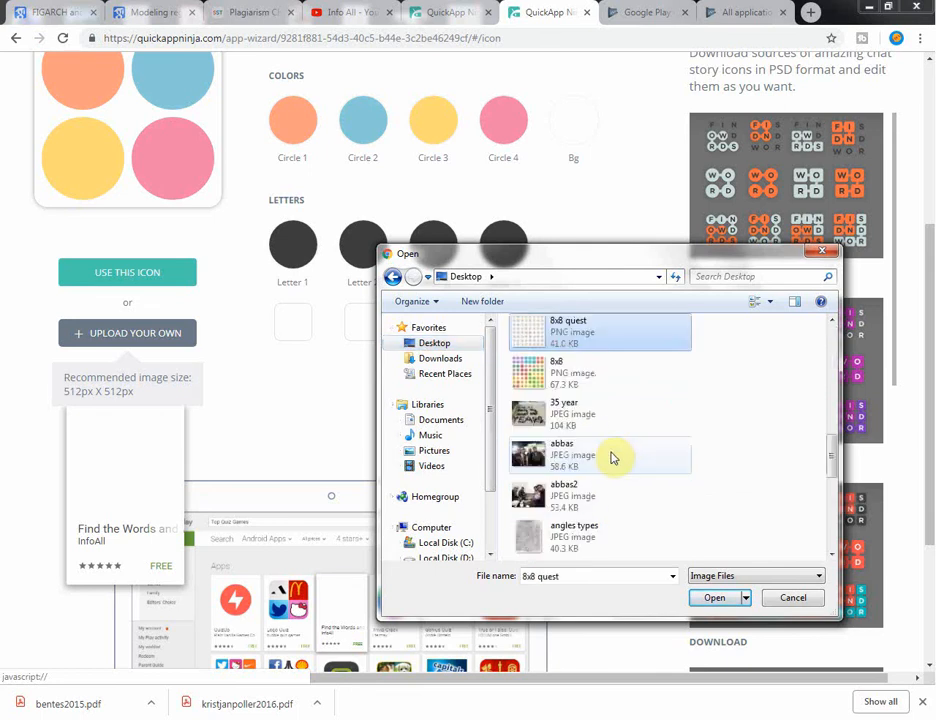
pyautogui.click(583, 378)
pyautogui.click(713, 597)
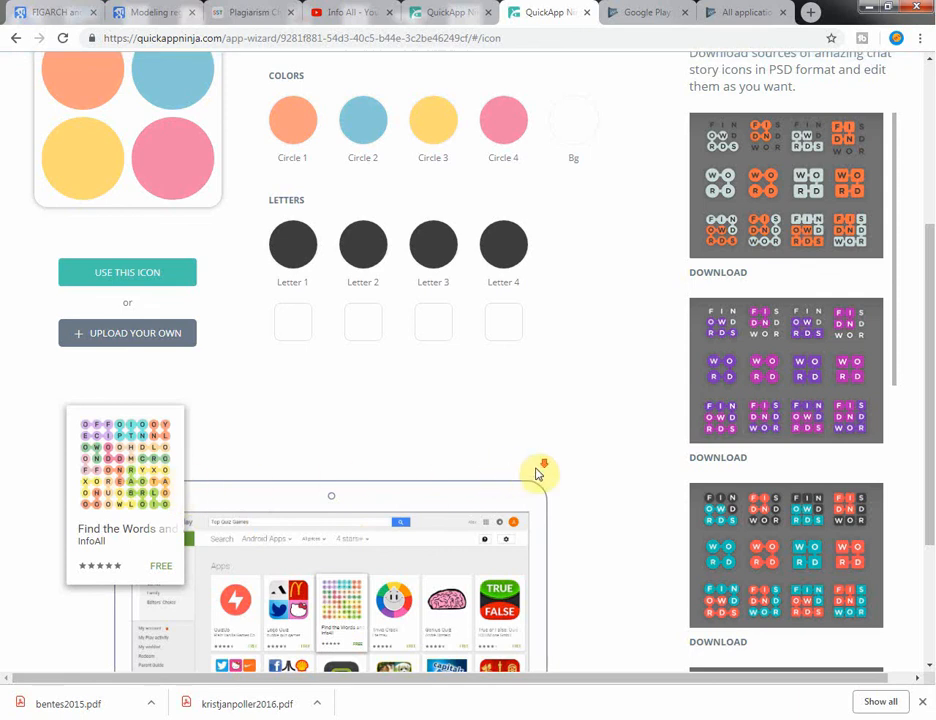
pyautogui.scroll(-3, 539, 477)
pyautogui.scroll(5, 203, 522)
pyautogui.scroll(-5, 303, 525)
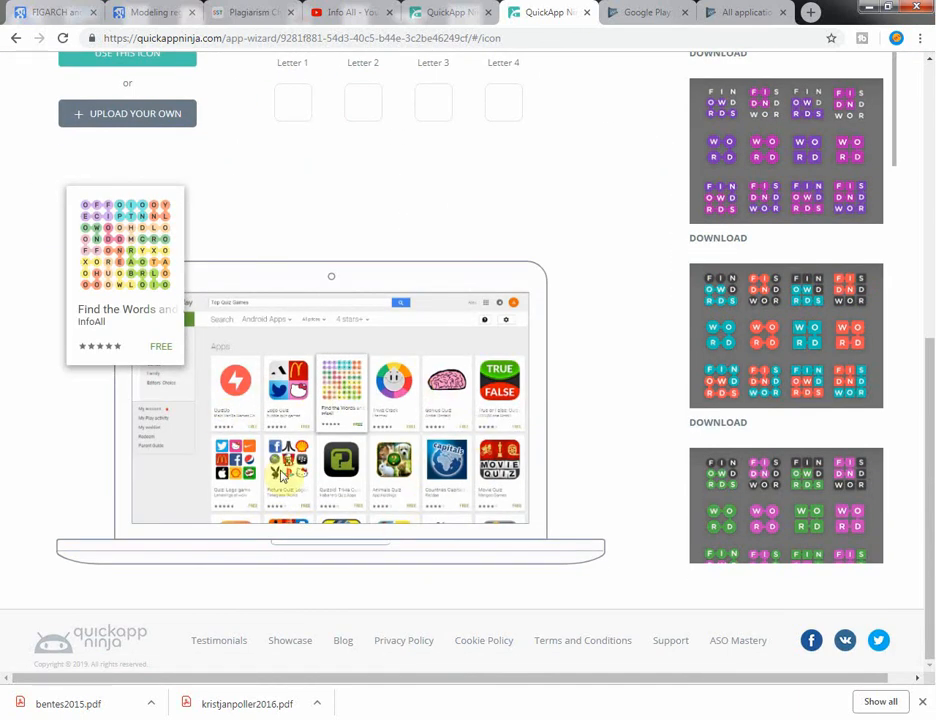
# Review the general game settings and the ad network options for monetization.
pyautogui.scroll(5, 430, 528)
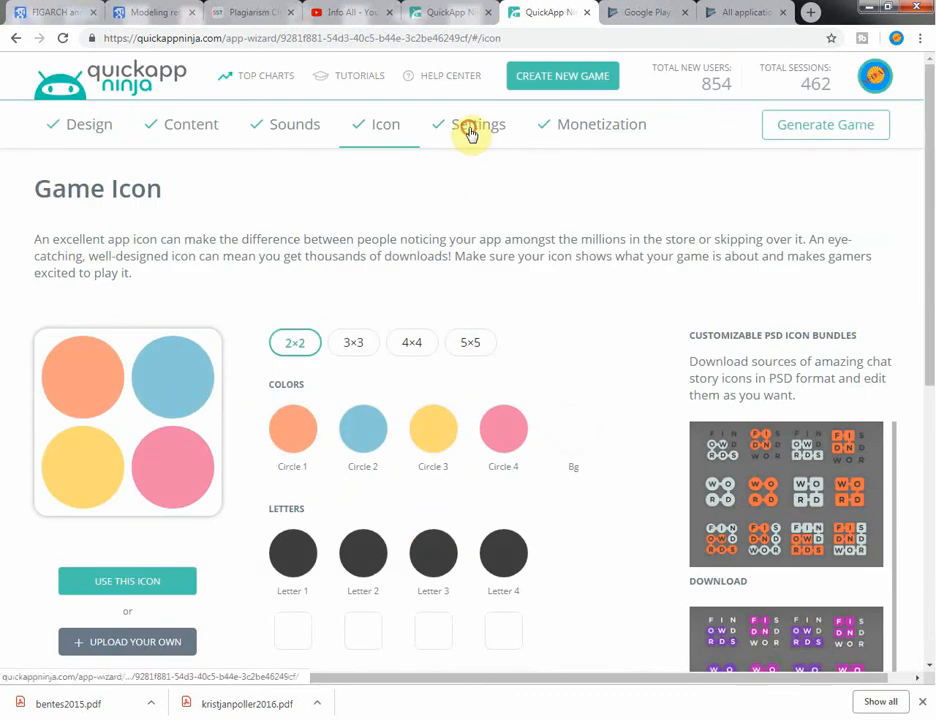
pyautogui.click(470, 134)
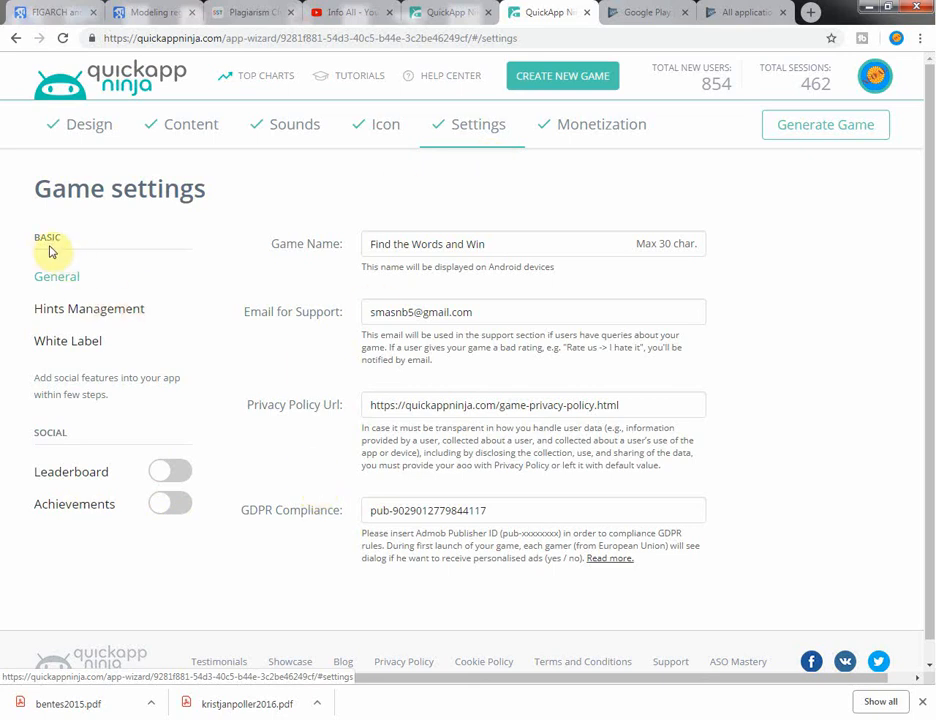
pyautogui.click(567, 127)
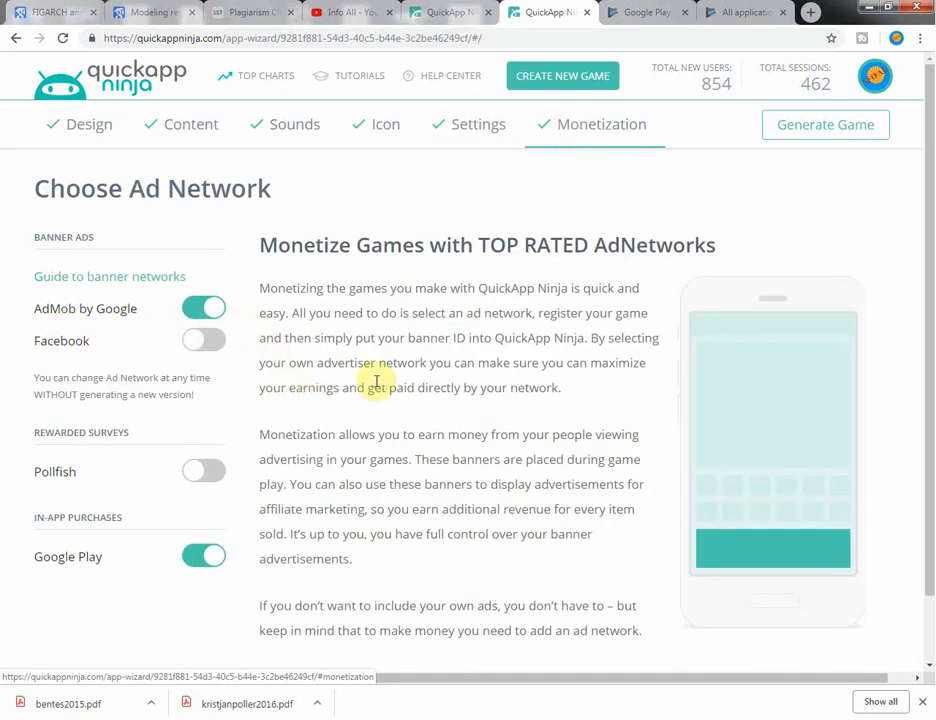
# Examine the monetization page's banner ad, rewarded survey and in-app purchase options and its ad network description.
pyautogui.scroll(-2, 376, 380)
pyautogui.scroll(2, 375, 380)
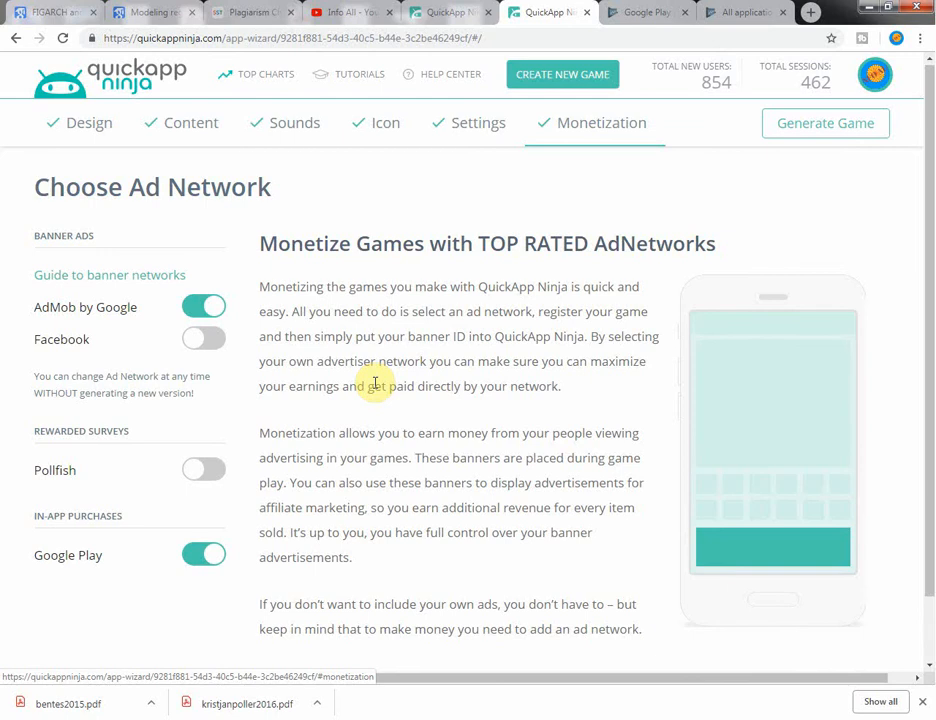
pyautogui.scroll(-1, 376, 383)
pyautogui.scroll(1, 376, 383)
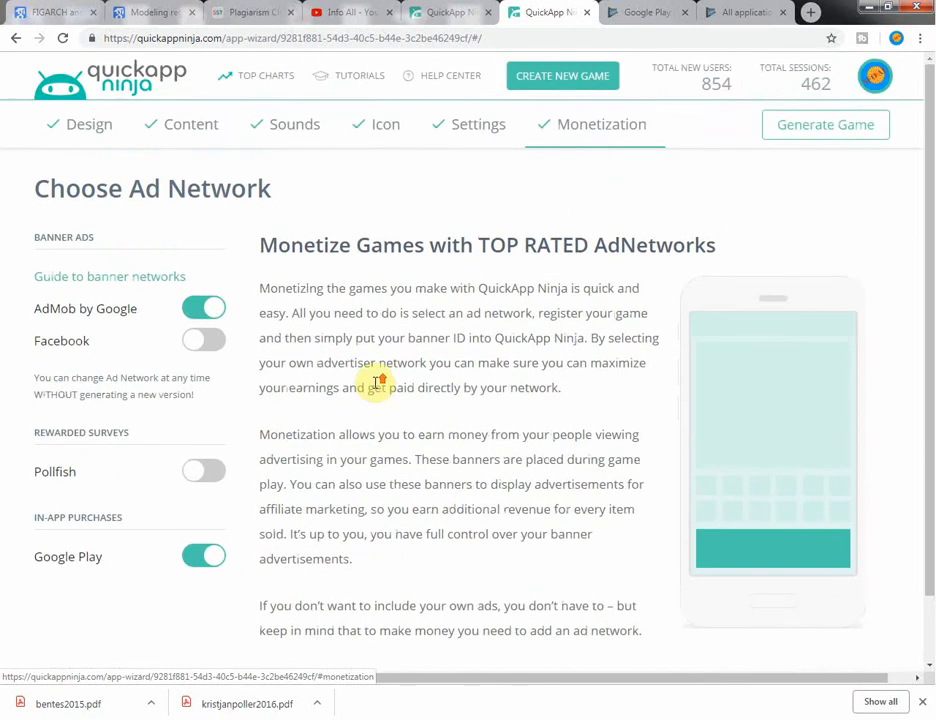
pyautogui.scroll(-1, 376, 383)
pyautogui.scroll(2, 376, 383)
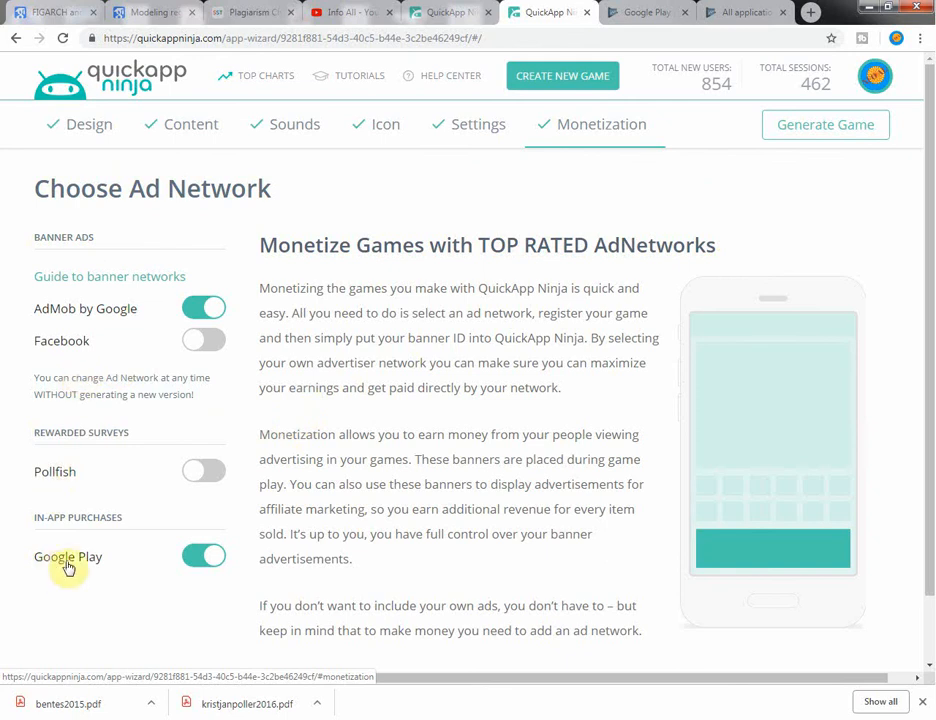
pyautogui.scroll(-1, 307, 491)
pyautogui.scroll(-1, 307, 491)
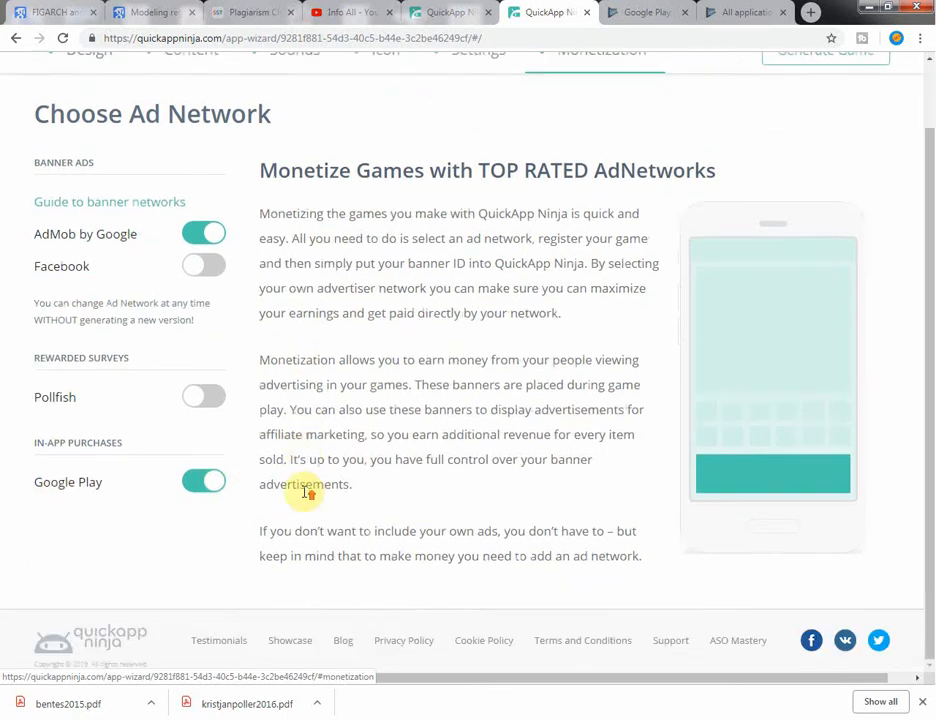
pyautogui.scroll(2, 305, 492)
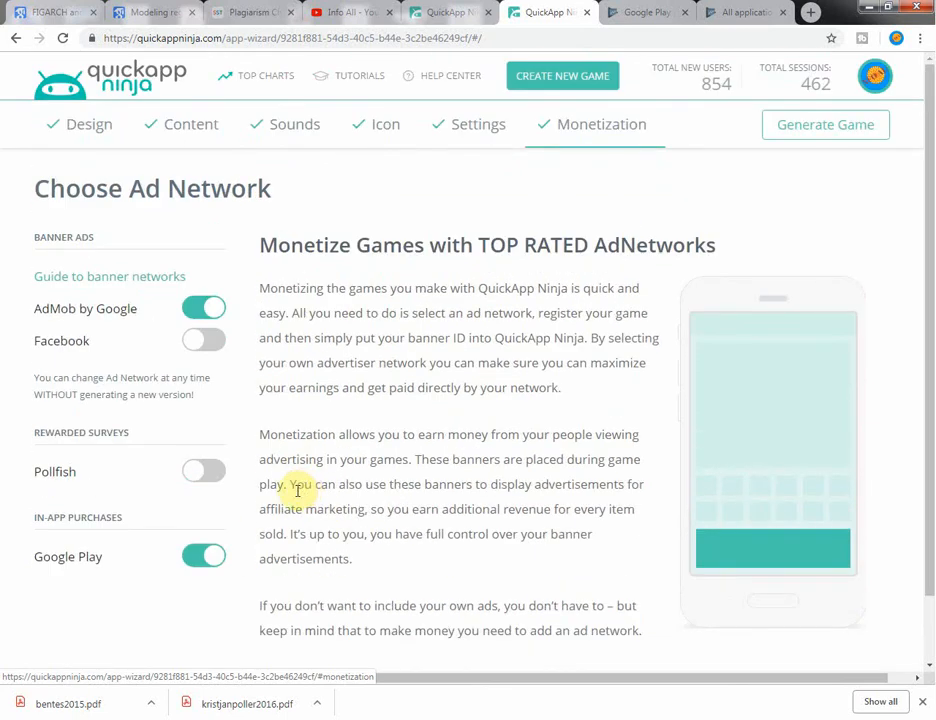
# Review the game's design, content, sounds, icon and general settings pages before generating it.
pyautogui.click(95, 135)
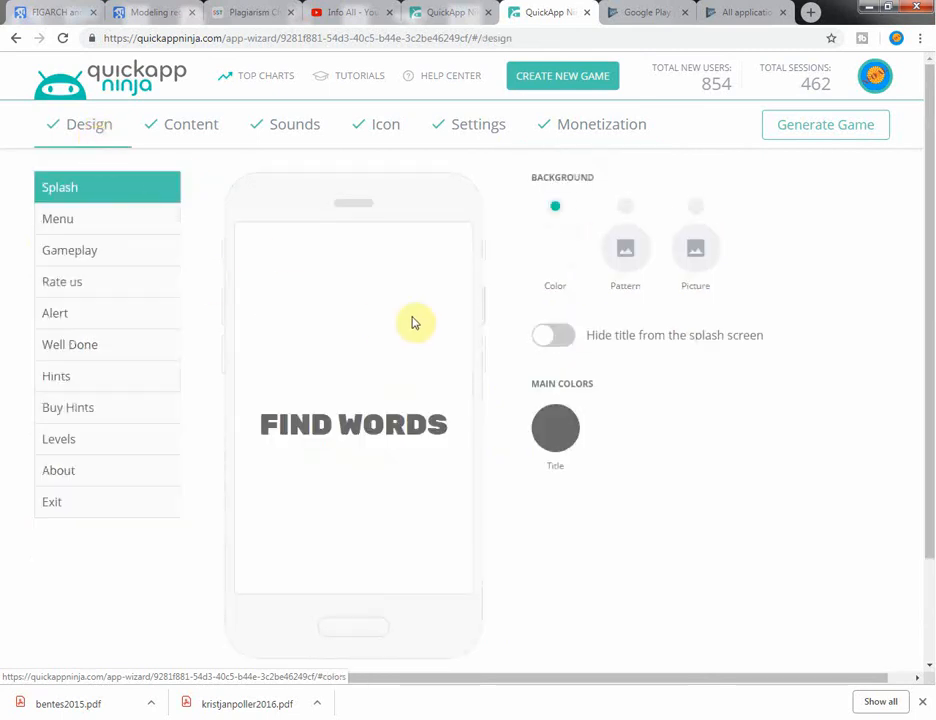
pyautogui.click(176, 138)
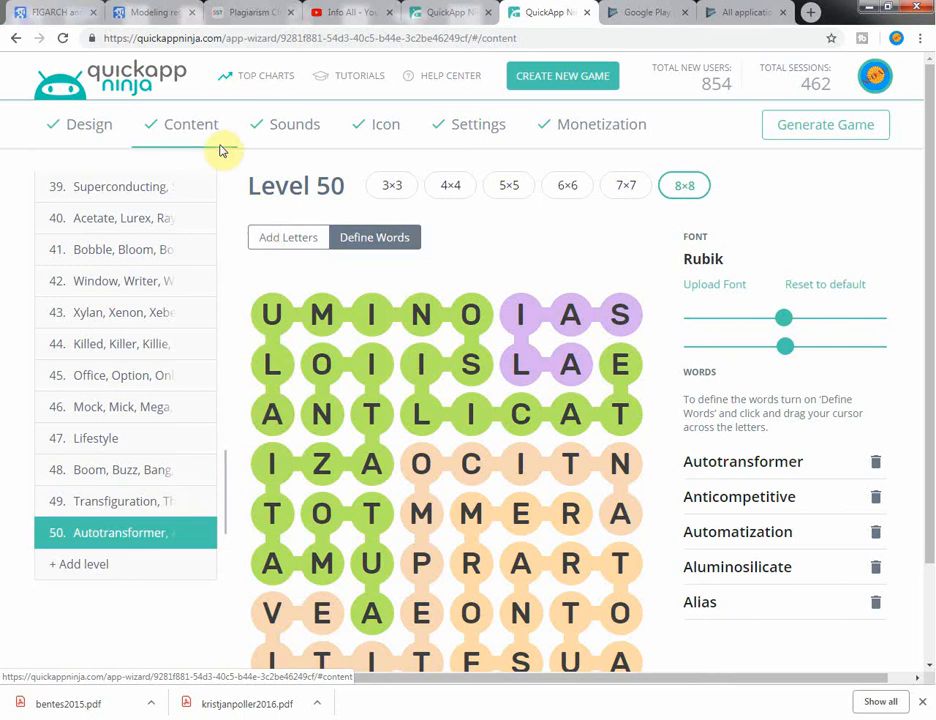
pyautogui.click(297, 127)
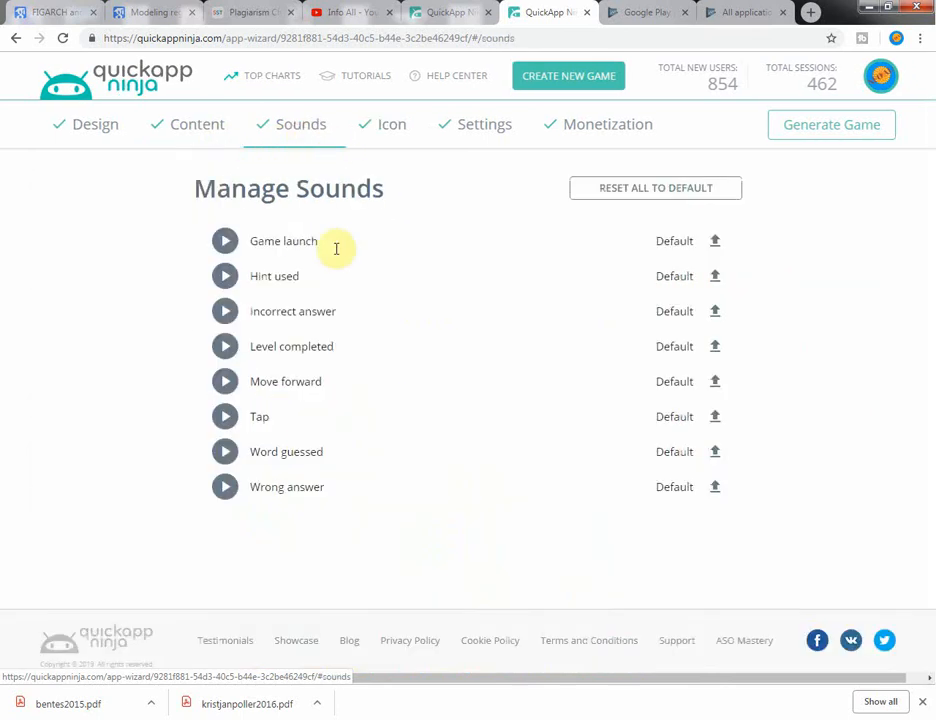
pyautogui.click(381, 129)
pyautogui.scroll(-5, 330, 382)
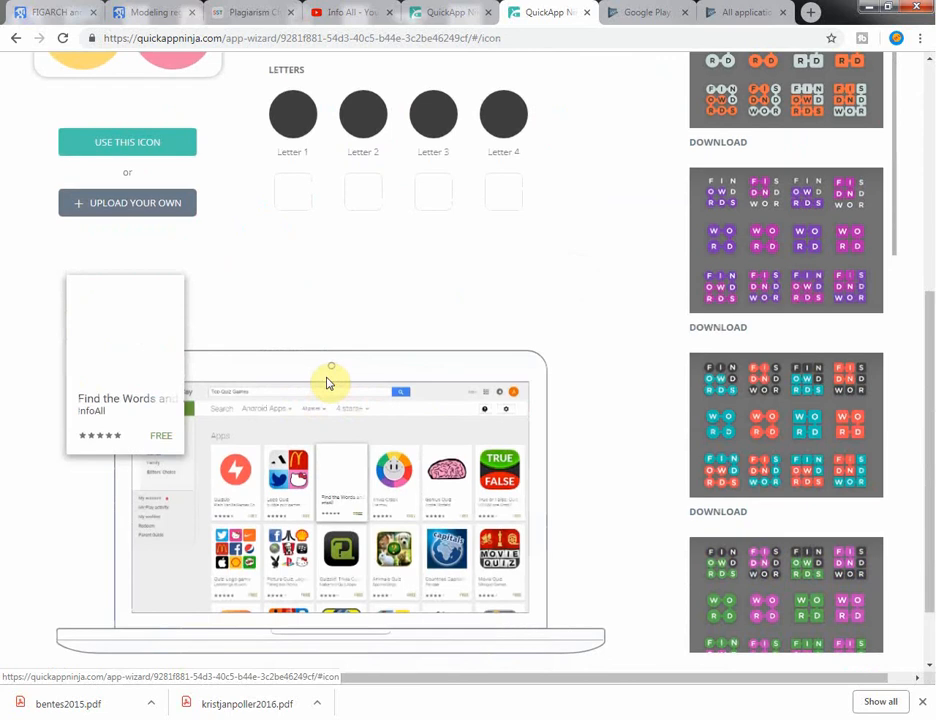
pyautogui.scroll(5, 326, 380)
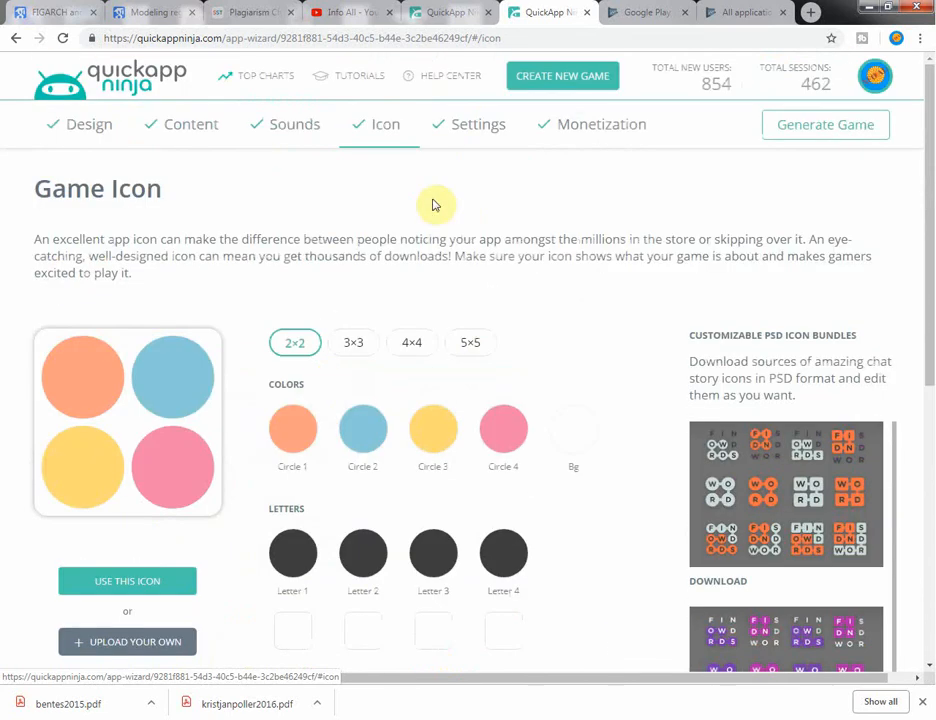
pyautogui.click(482, 125)
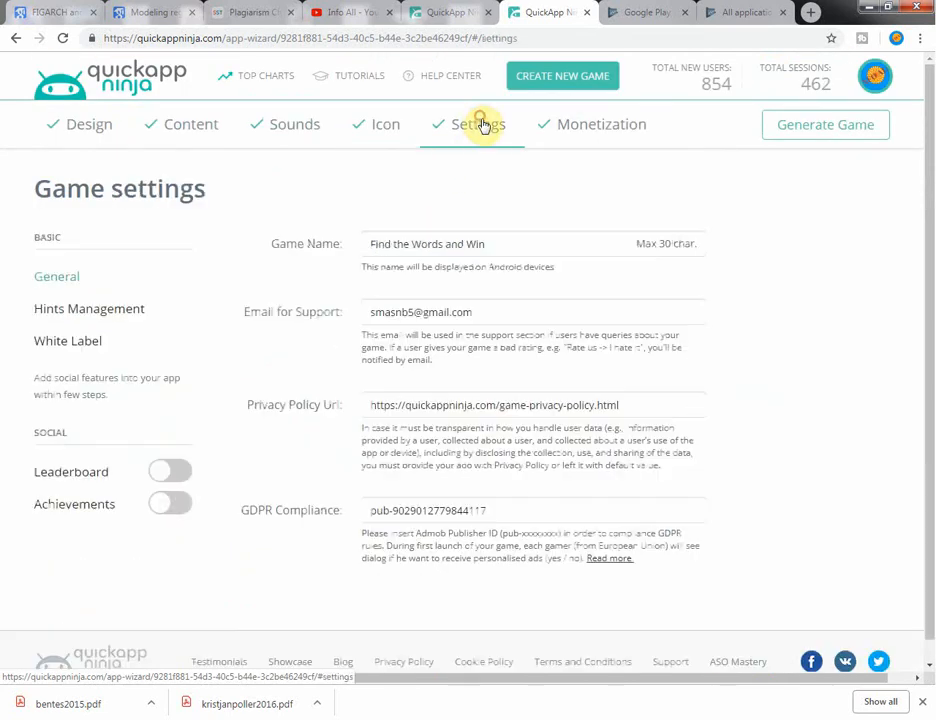
# Upload the 8x8 image from the Desktop again as the game's own icon to fill the blank store preview.
pyautogui.click(393, 138)
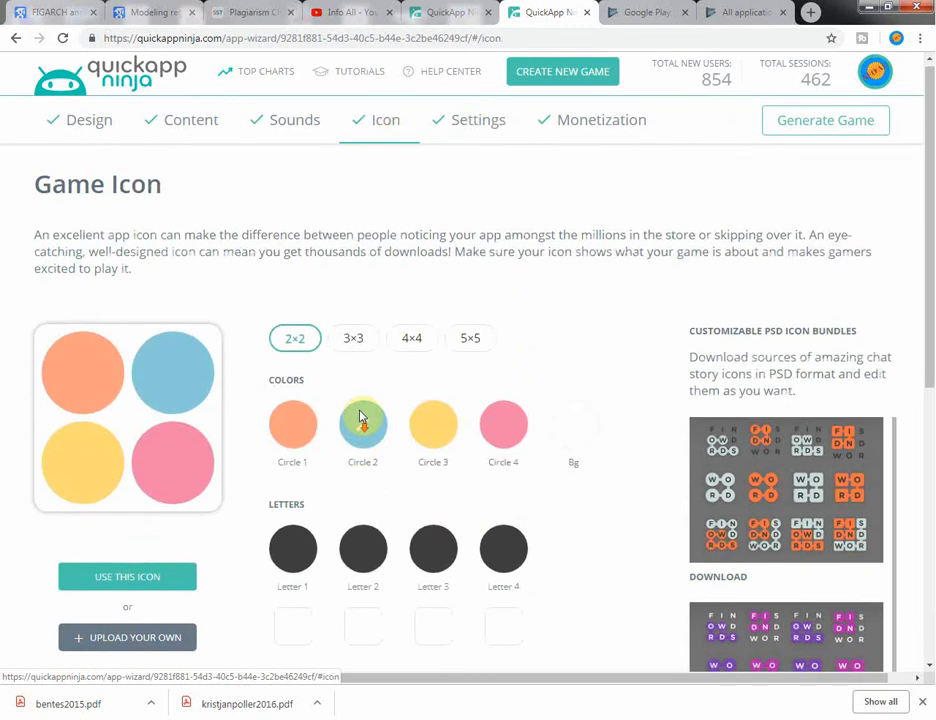
pyautogui.scroll(-5, 360, 415)
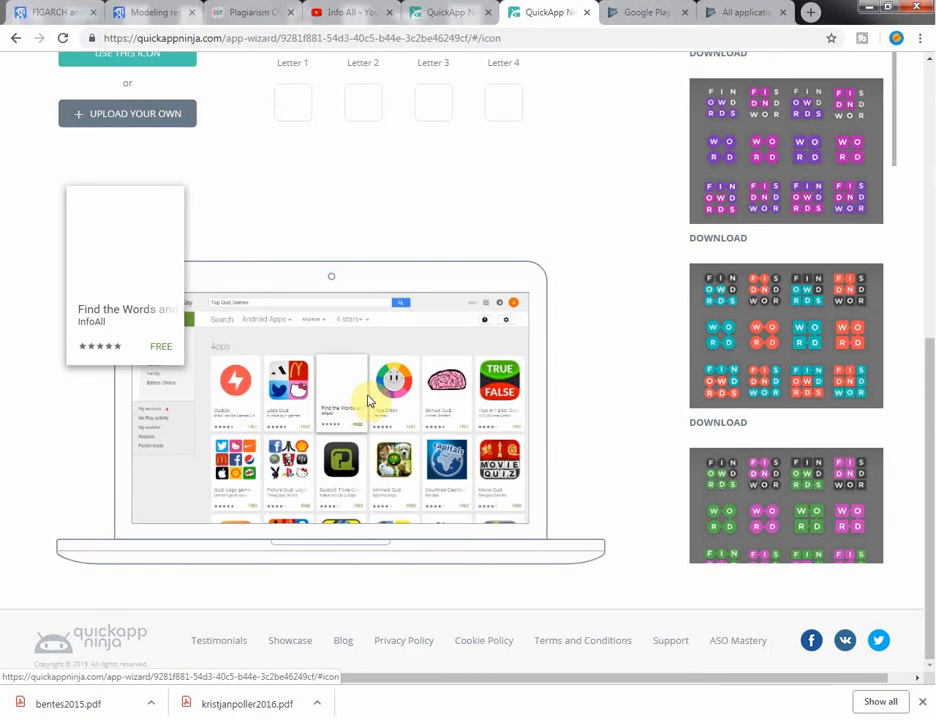
pyautogui.scroll(3, 300, 365)
pyautogui.click(143, 336)
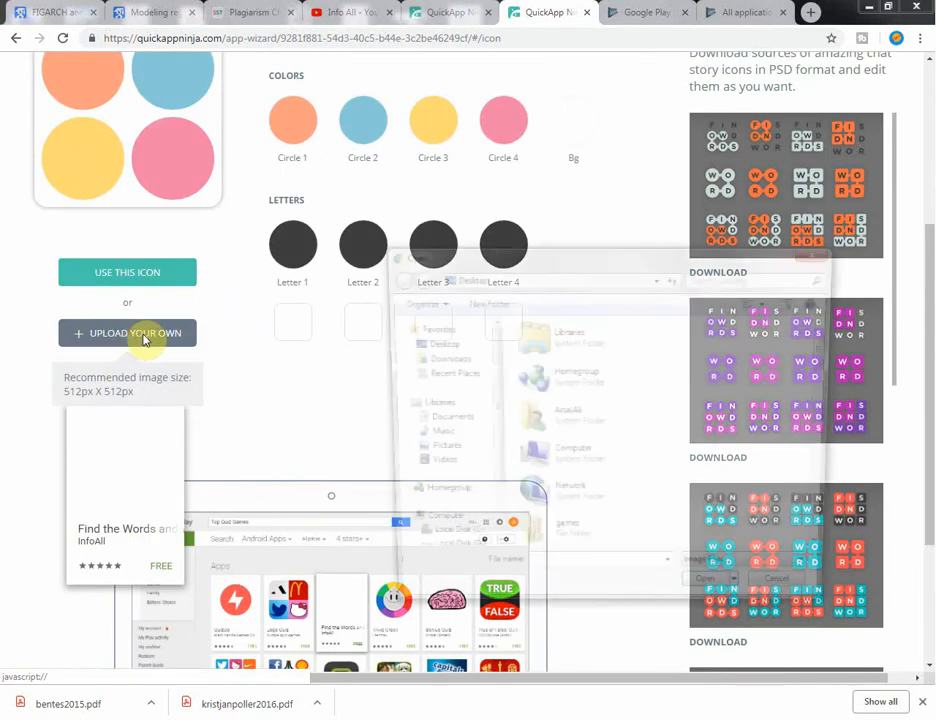
pyautogui.press('8')
pyautogui.doubleClick(562, 377)
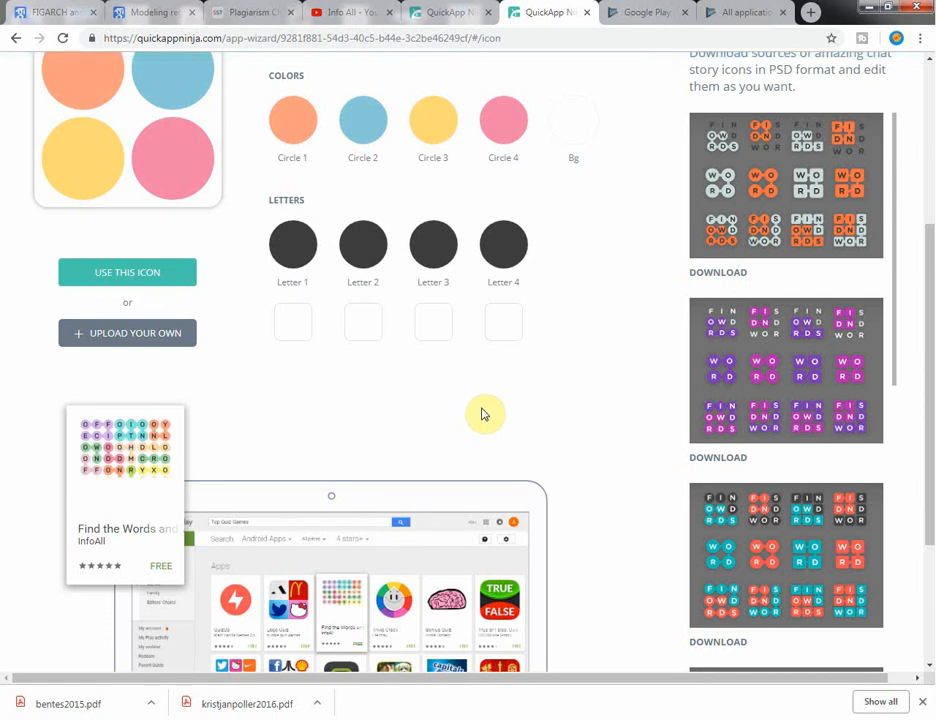
pyautogui.scroll(3, 548, 430)
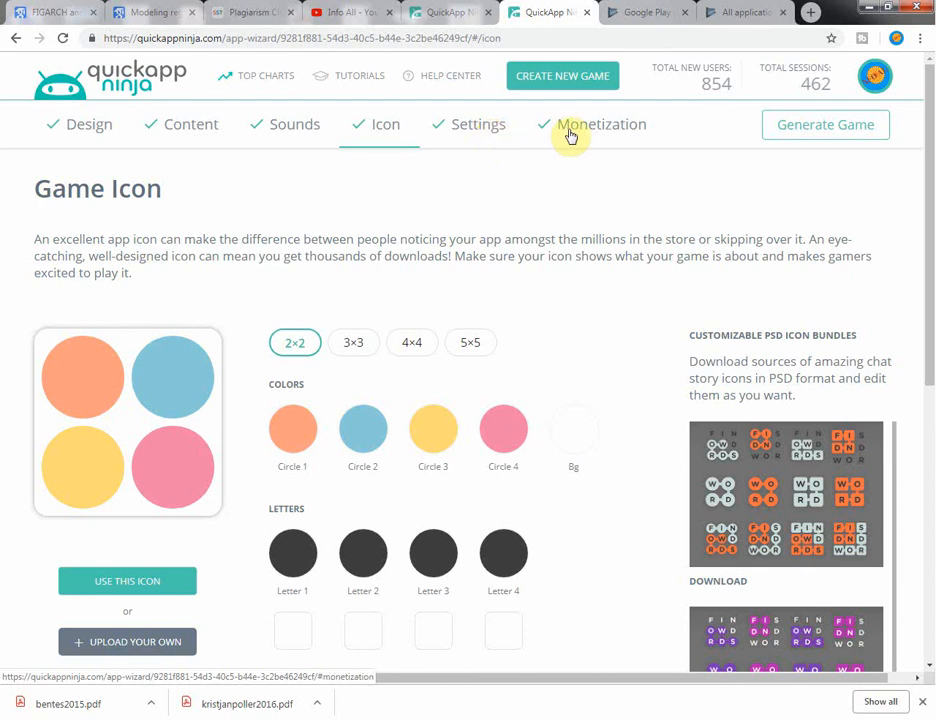
# Recheck the game settings and ad networks, generate the game, and find Find the Words and Win in the dashboard list.
pyautogui.click(501, 137)
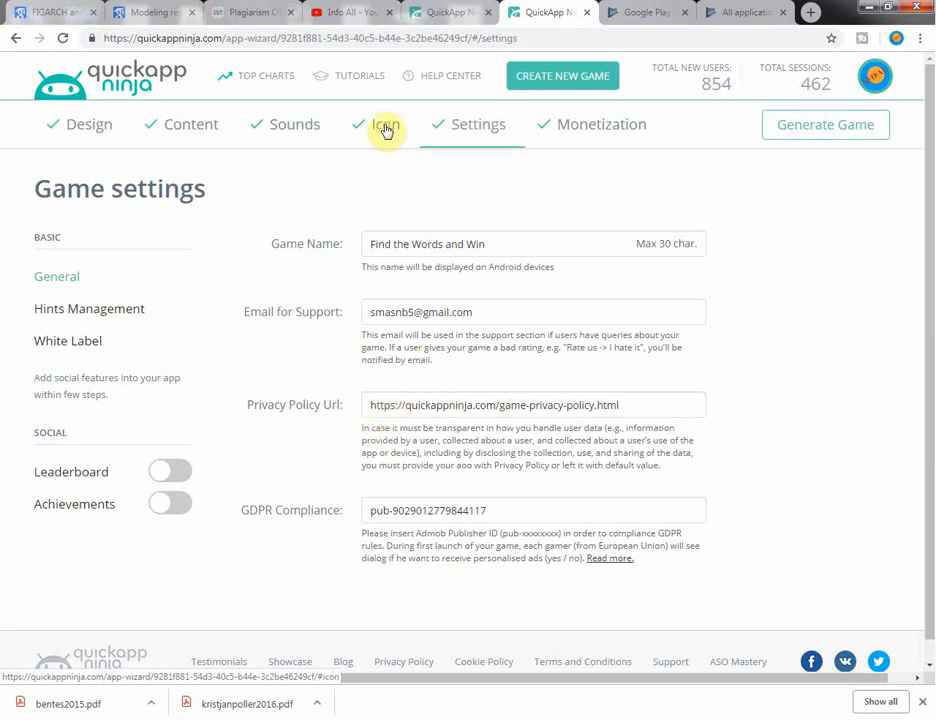
pyautogui.click(577, 138)
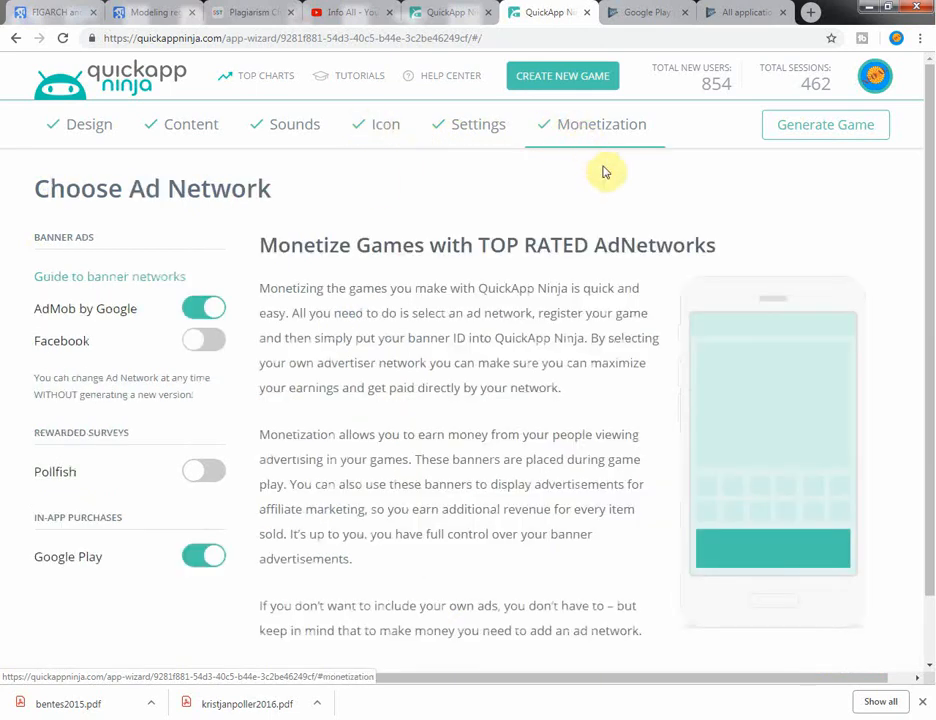
pyautogui.click(823, 136)
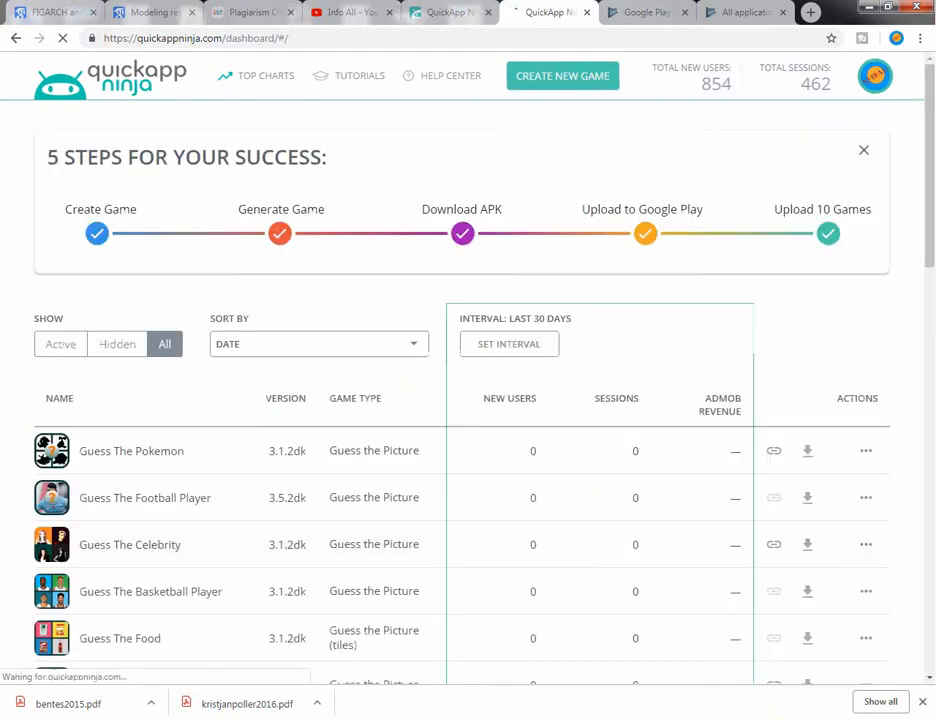
pyautogui.scroll(-8, 792, 572)
pyautogui.scroll(-4, 788, 566)
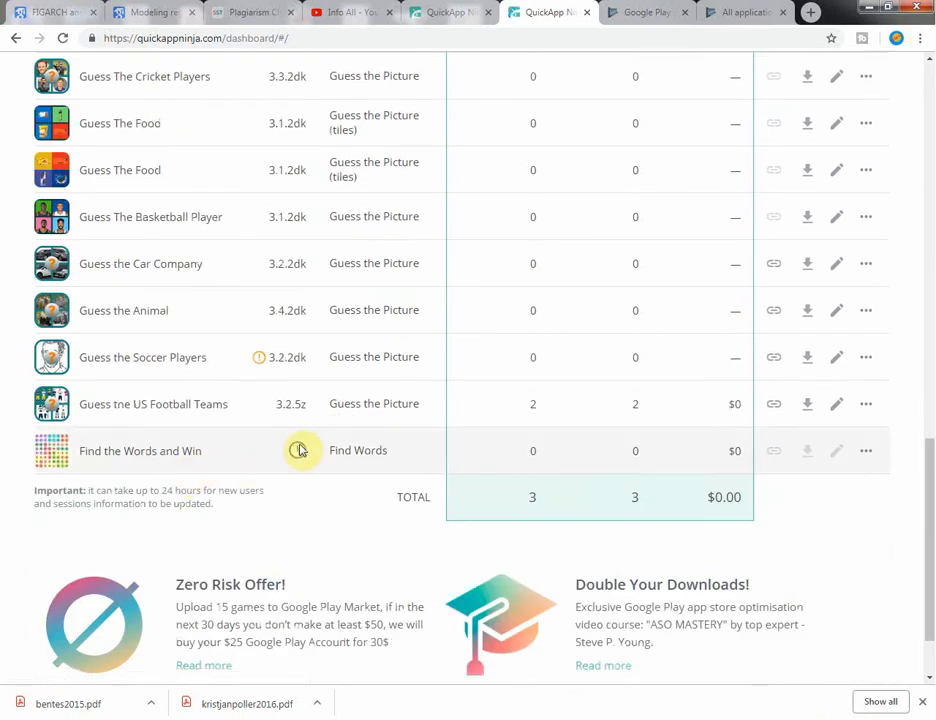
pyautogui.moveTo(295, 453)
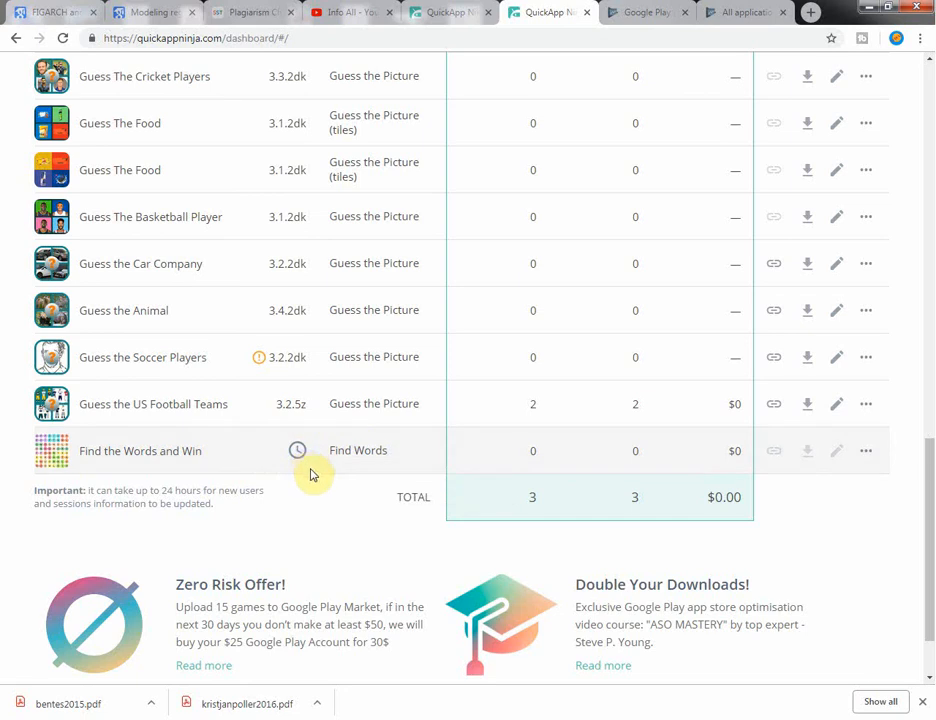
pyautogui.click(808, 719)
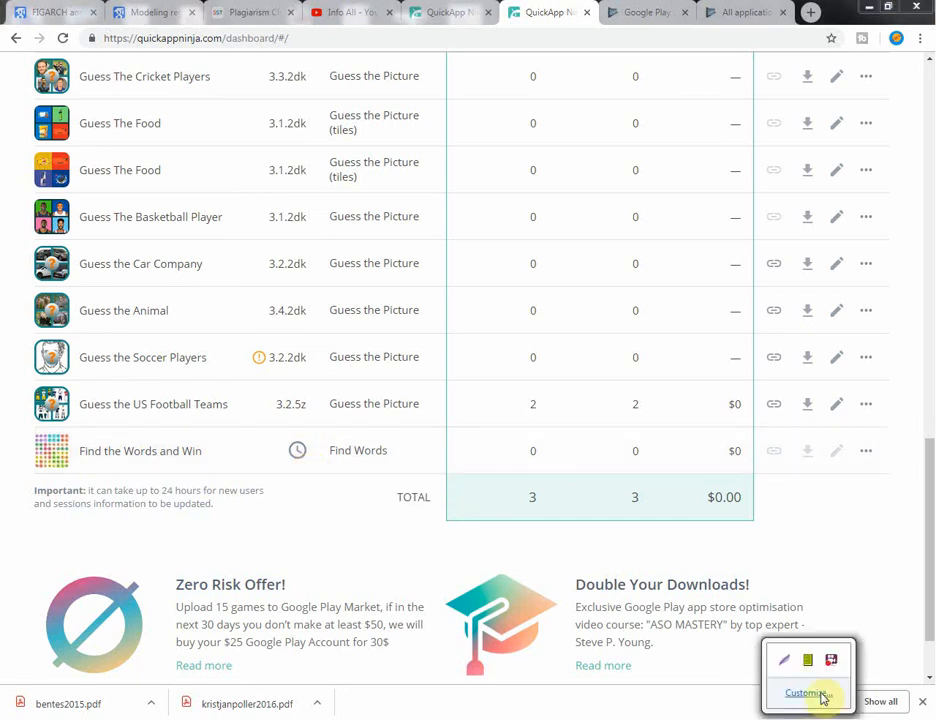
pyautogui.rightClick(834, 662)
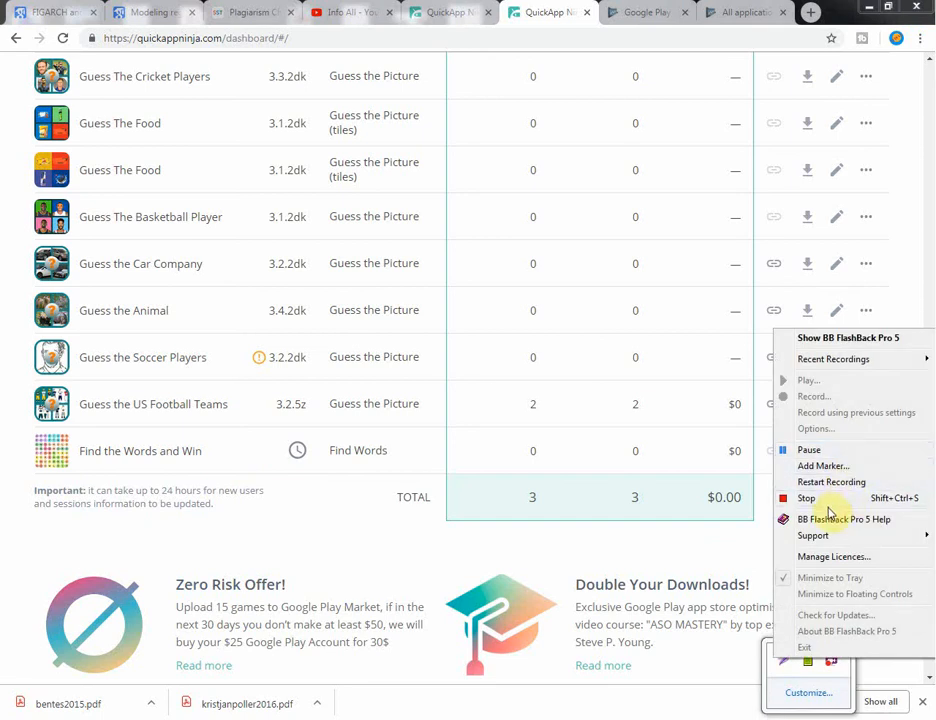
# Switch between the open QuickApp Ninja pages and the Info All YouTube channel, ending on the channel's home page.
pyautogui.click(355, 12)
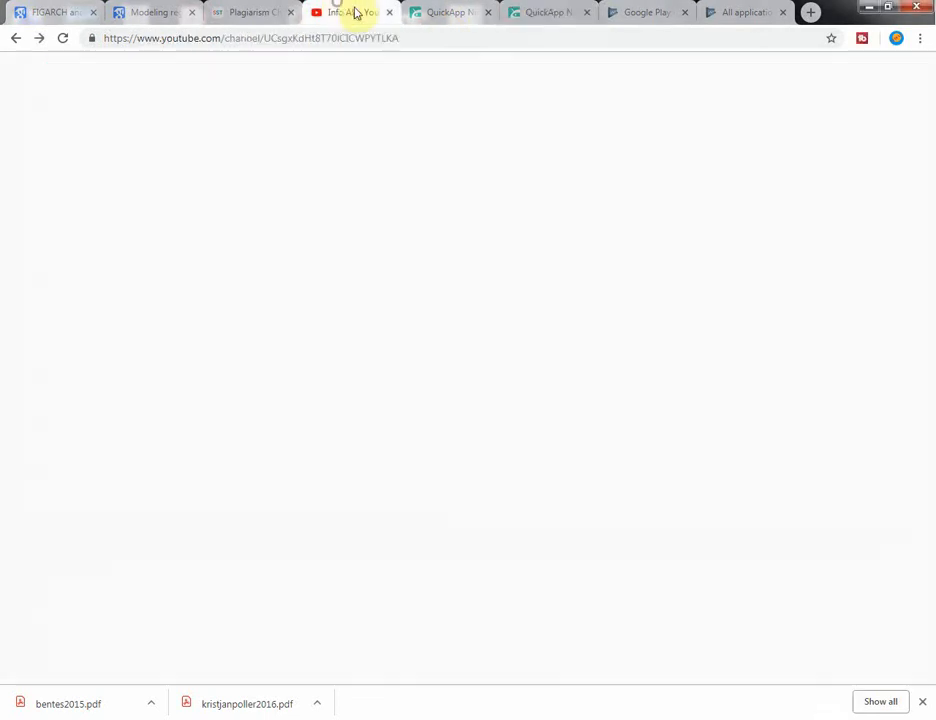
pyautogui.click(451, 13)
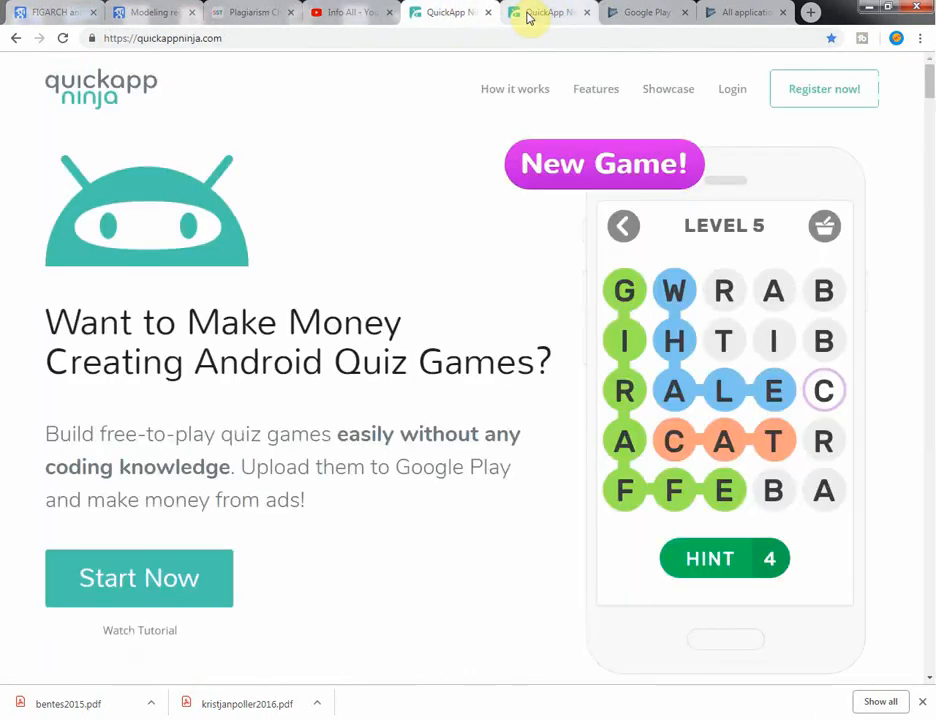
pyautogui.click(528, 18)
pyautogui.click(354, 12)
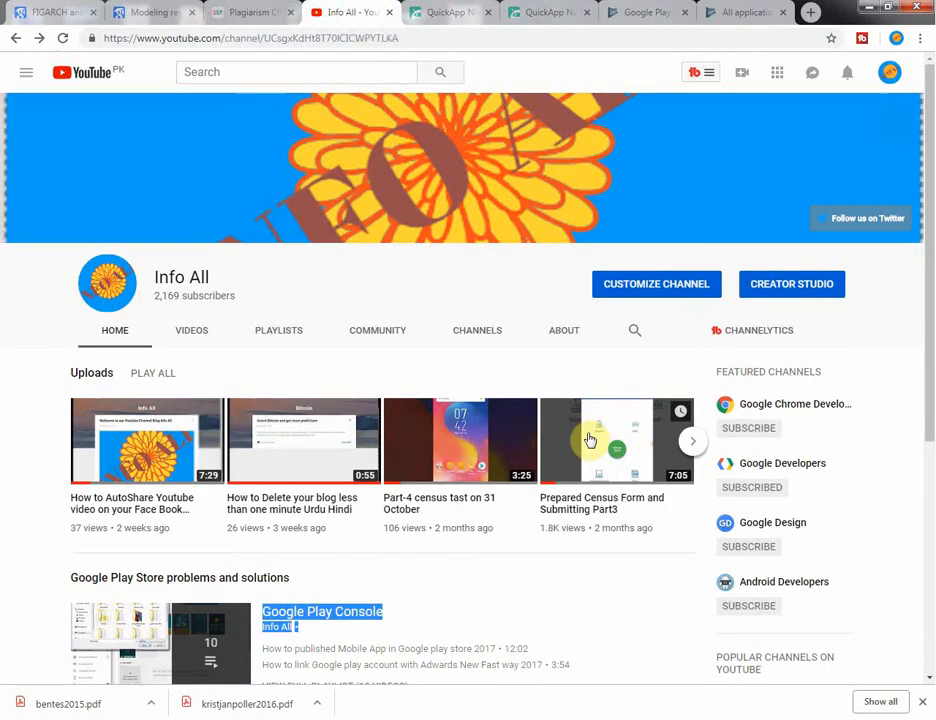
pyautogui.click(809, 718)
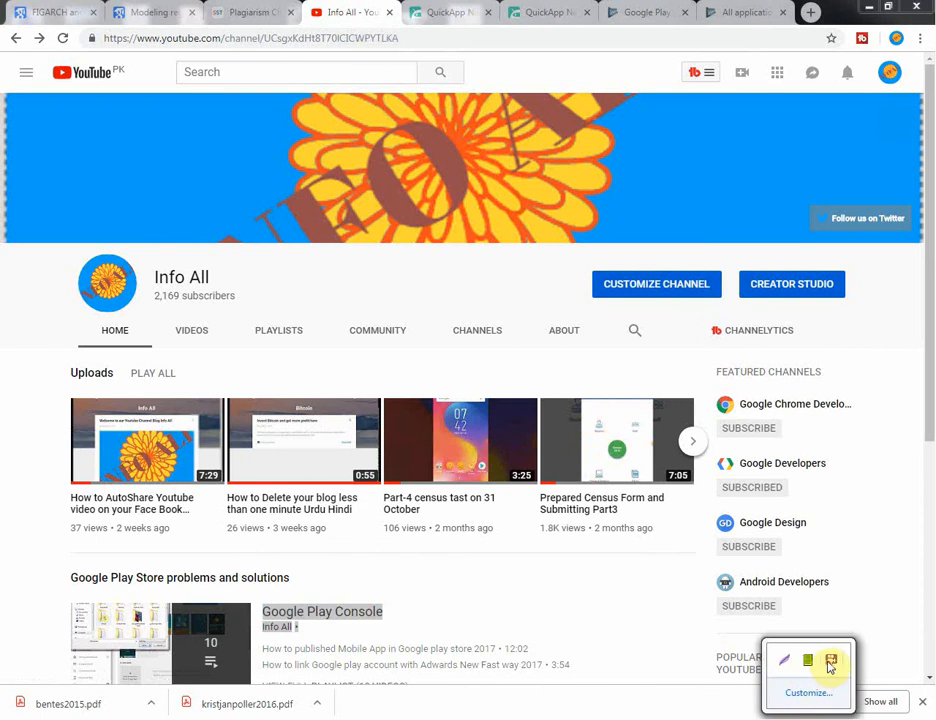
pyautogui.click(829, 663)
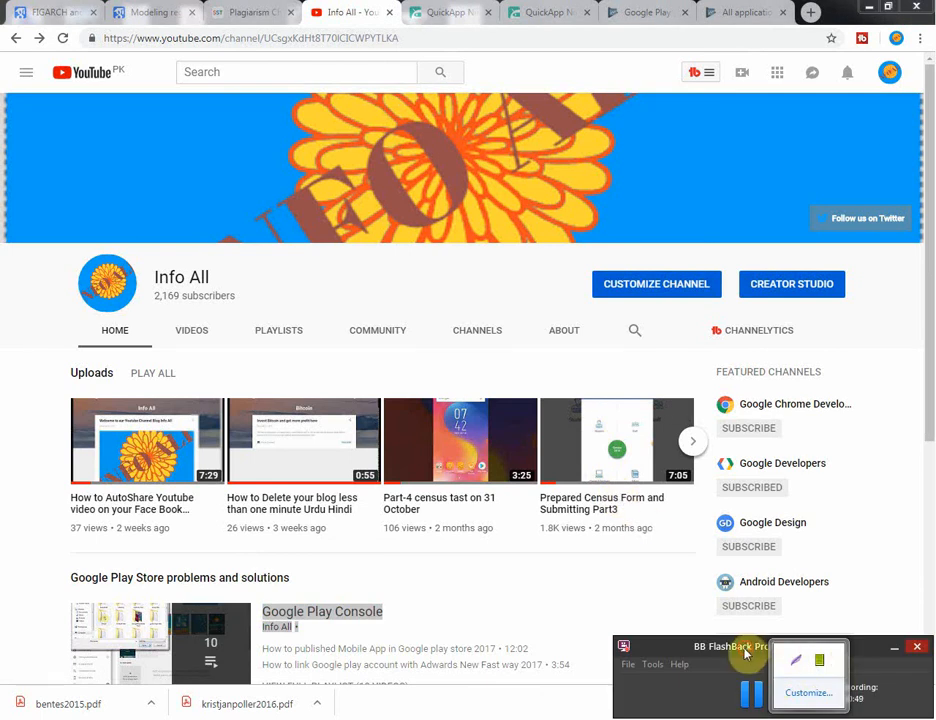
pyautogui.moveTo(745, 653); pyautogui.dragTo(550, 407)
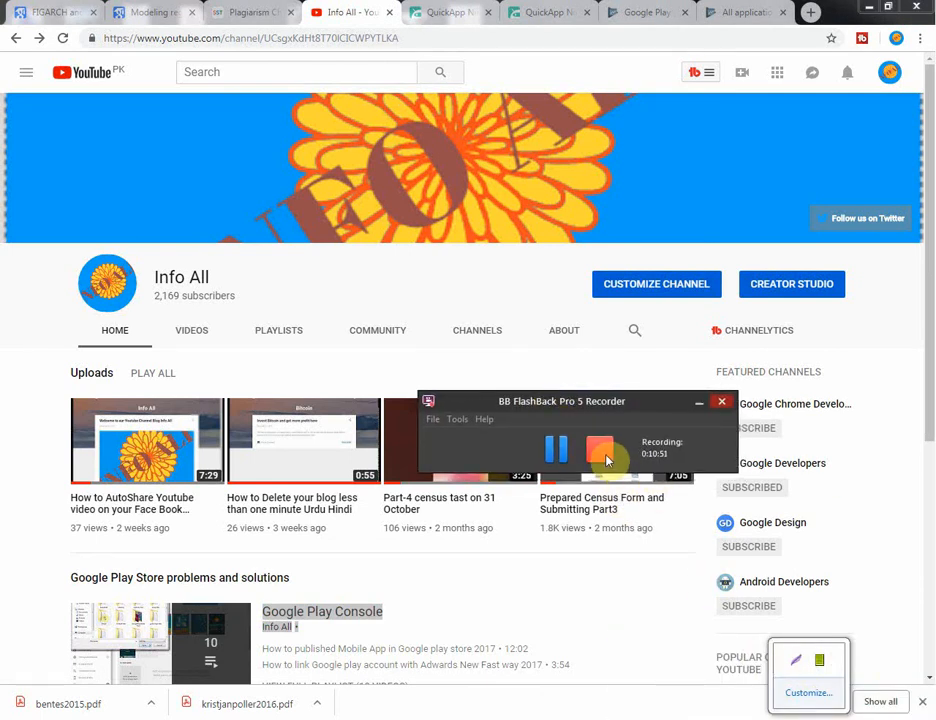